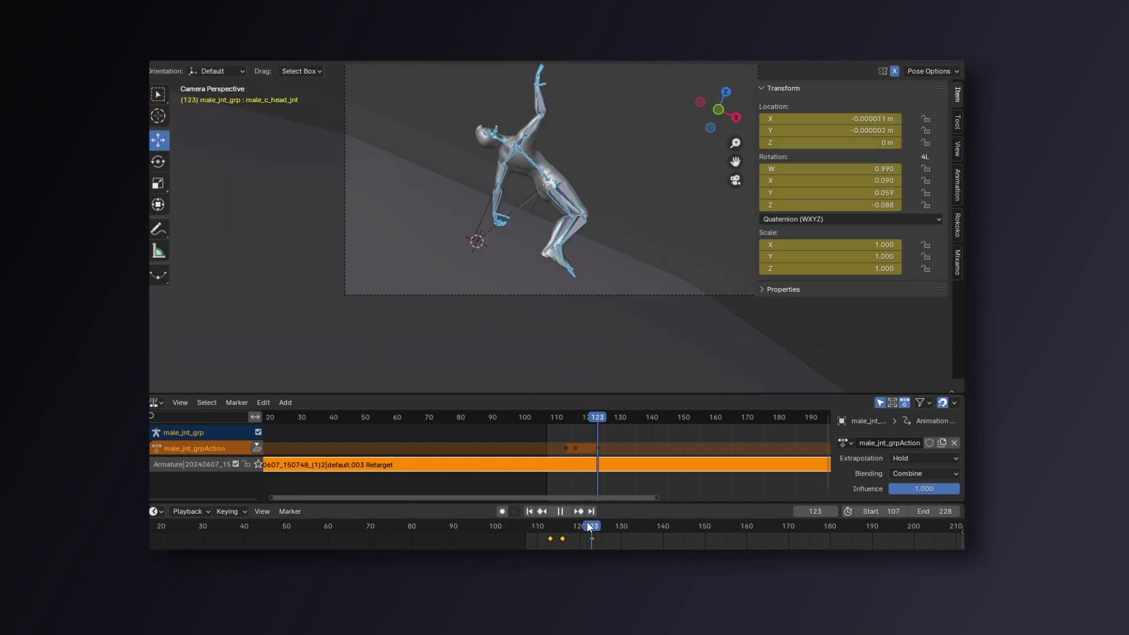
Step: Scrub the timeline to check how the retargeted mocap moves the mannequin
left_click_drag(587, 532, 605, 419)
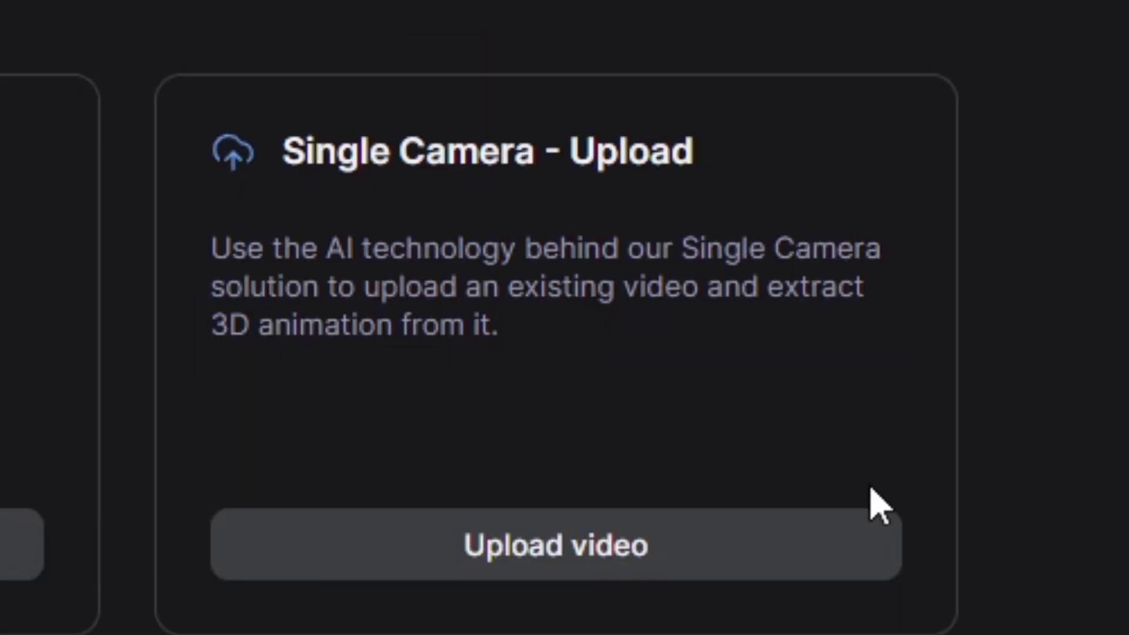
Step: Upload the Sword Draw video to Rokoko Vision and go to its preview
left_click(863, 556)
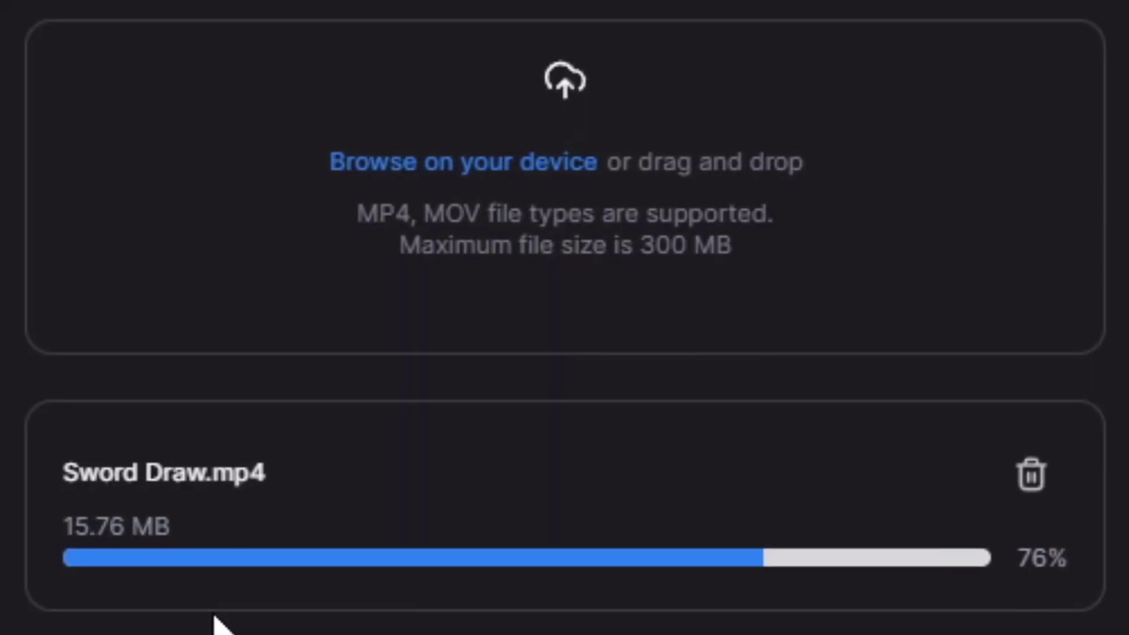
left_click(568, 617)
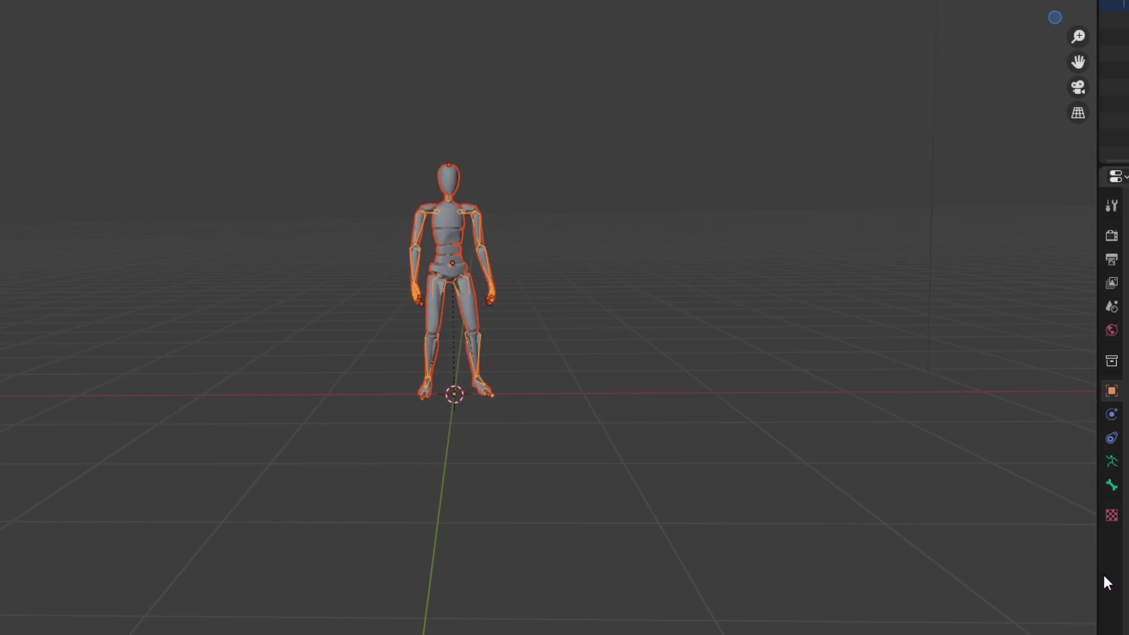
Step: Play back the imported sword_draw animation on the mannequin
key("space")
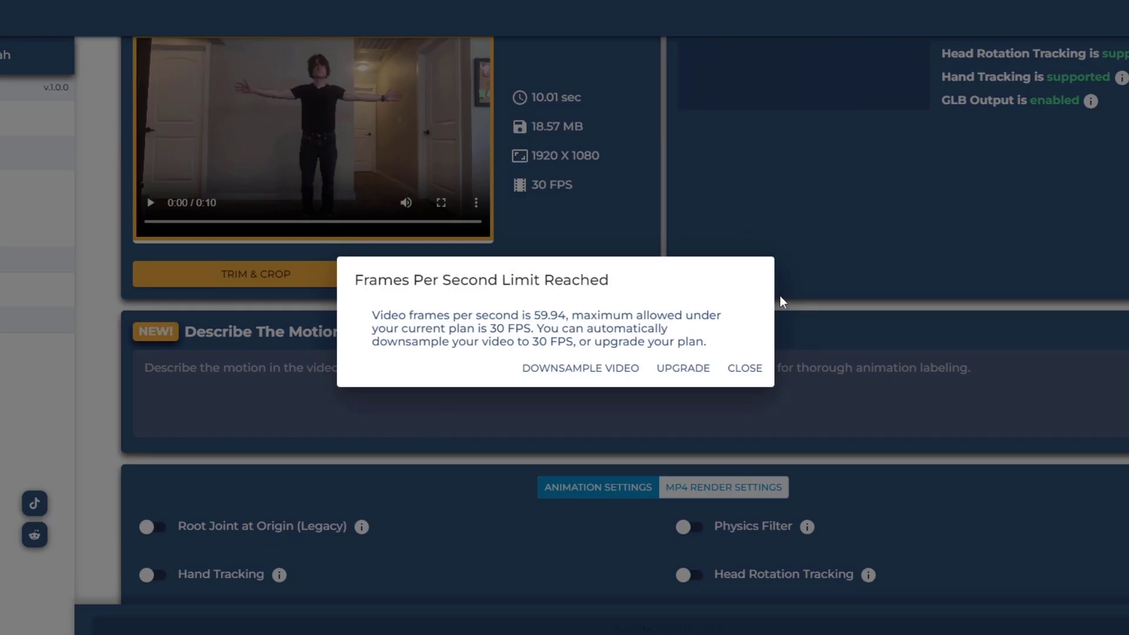
Step: Downsample the uploaded clip to 30 FPS and confirm it
left_click(629, 368)
left_click(962, 612)
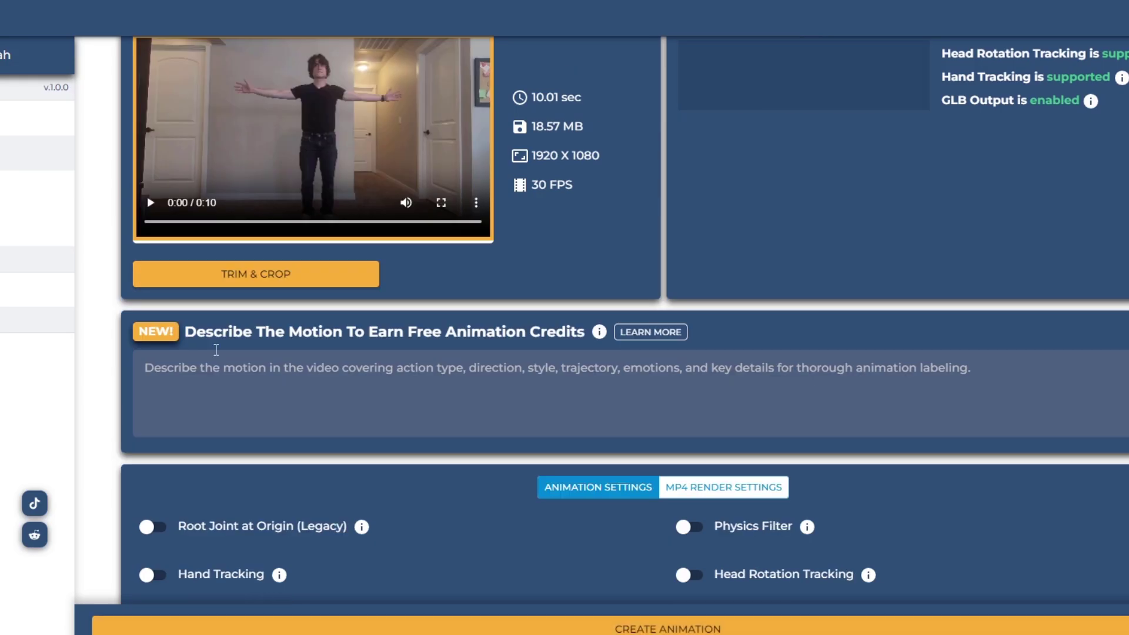
scroll(451, 403, "down", 3)
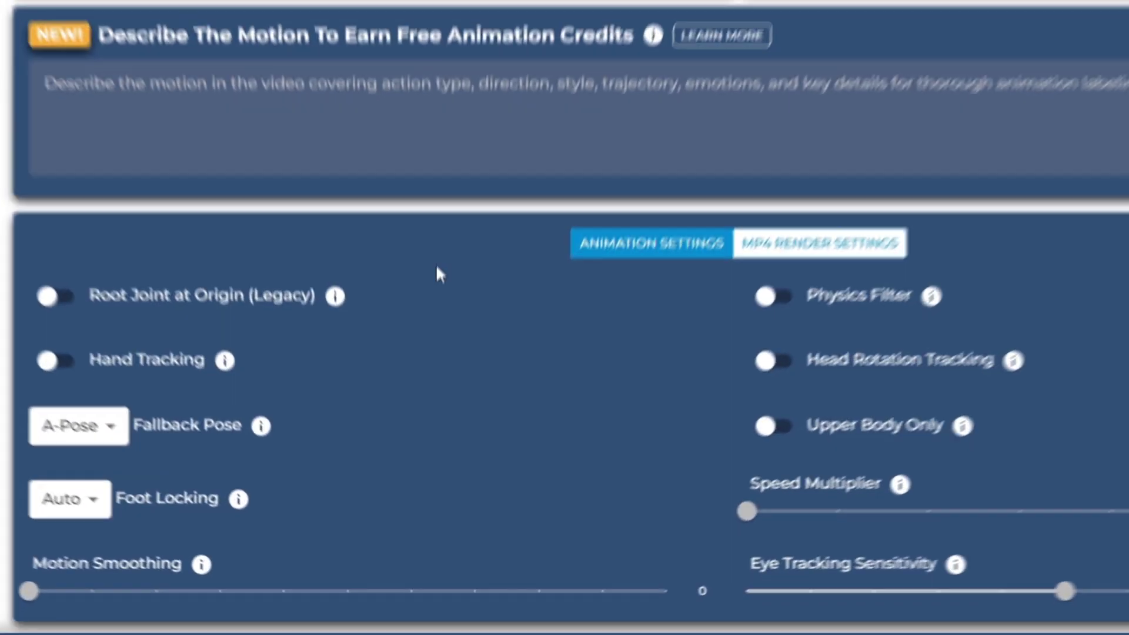
Step: Create the animation from the clip, then view its download export formats
mouse_move(364, 356)
mouse_move(223, 354)
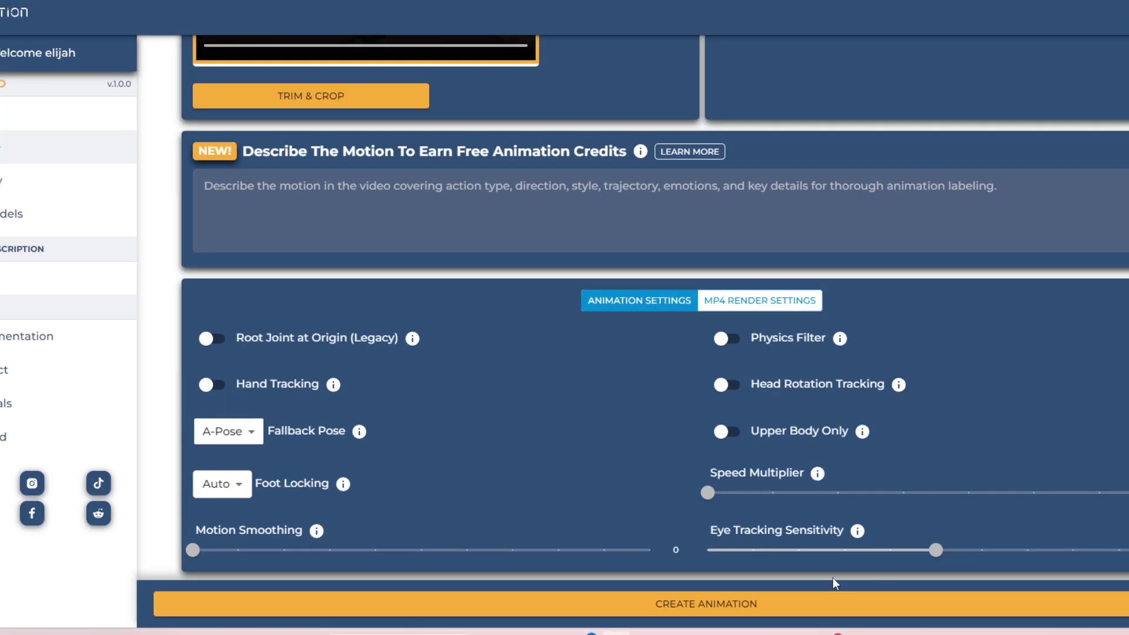
left_click(805, 534)
left_click(721, 588)
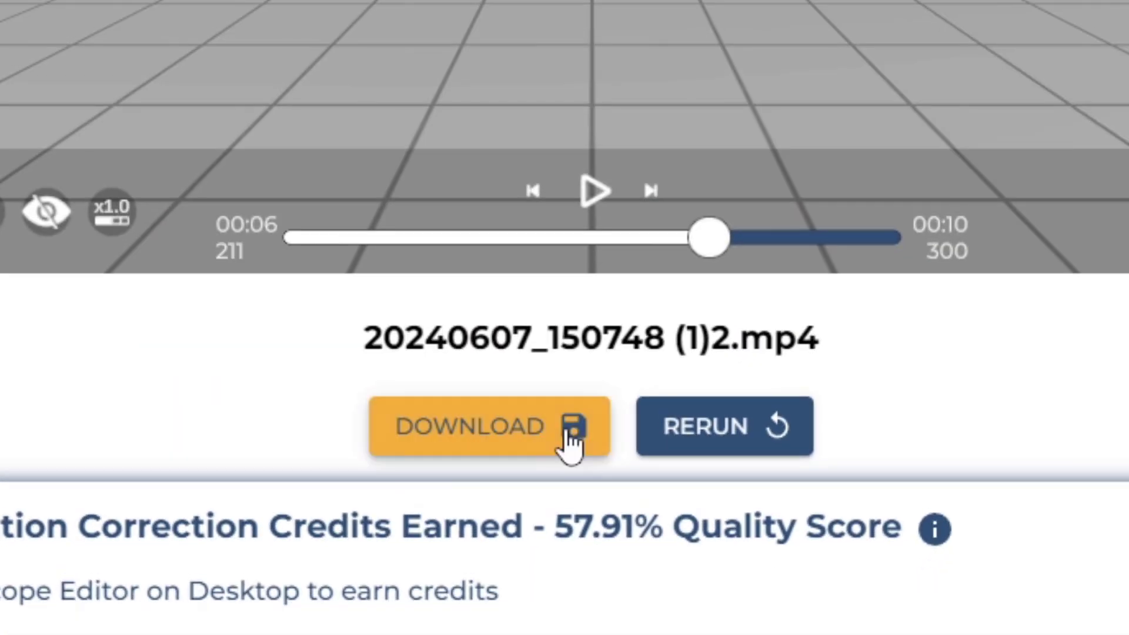
left_click(567, 430)
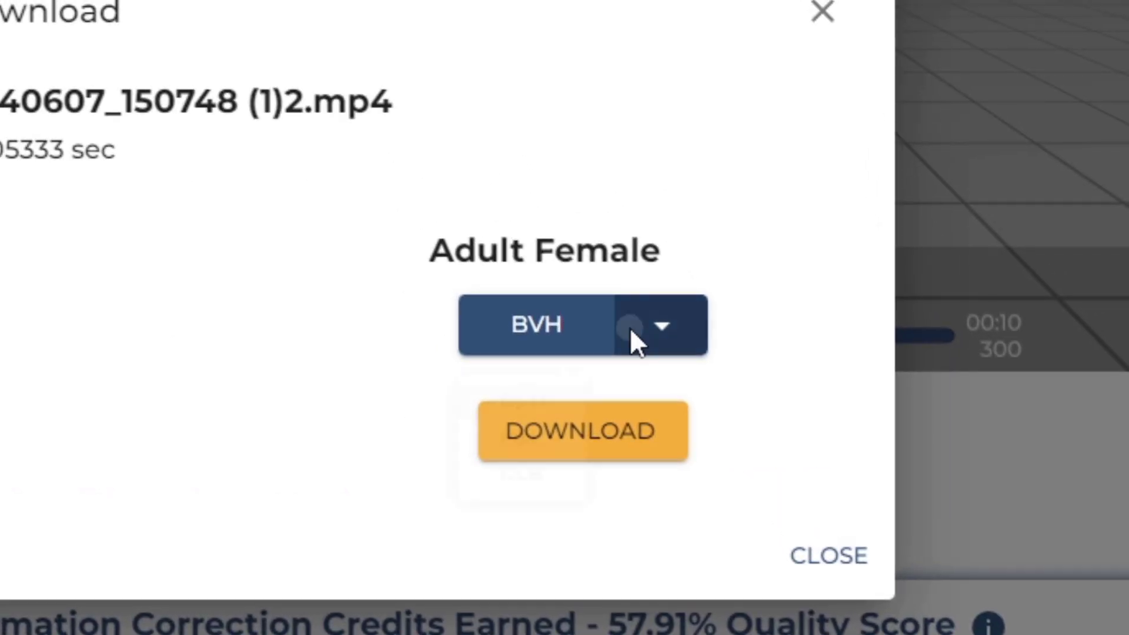
left_click(631, 330)
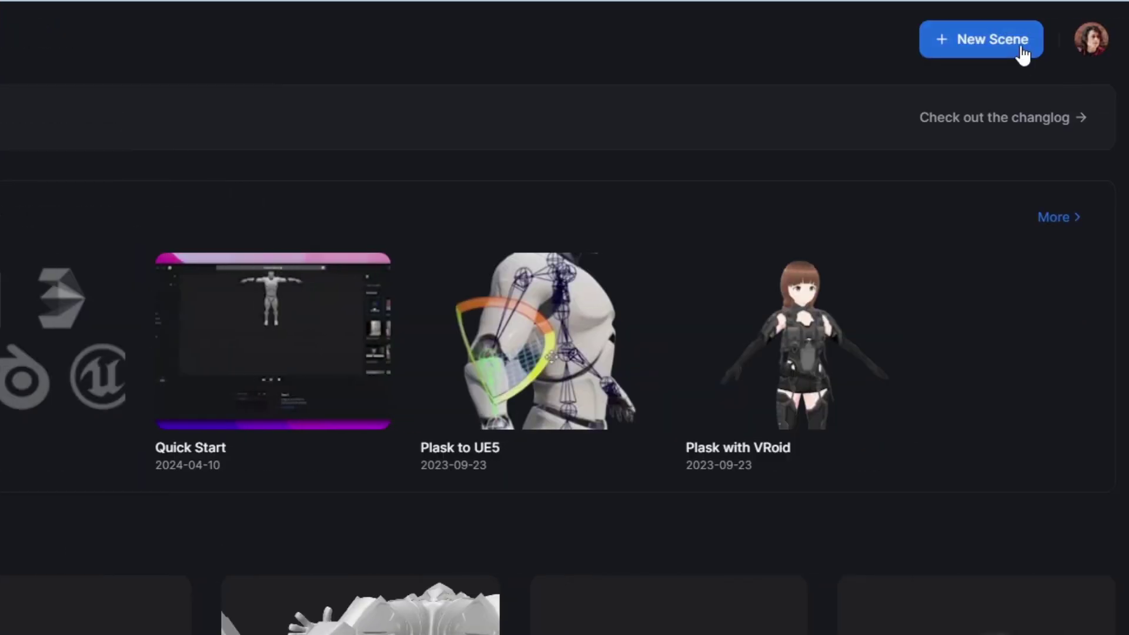
Step: Start a new Plask scene and run AI Mocap's Extract Motion on the video
left_click(955, 44)
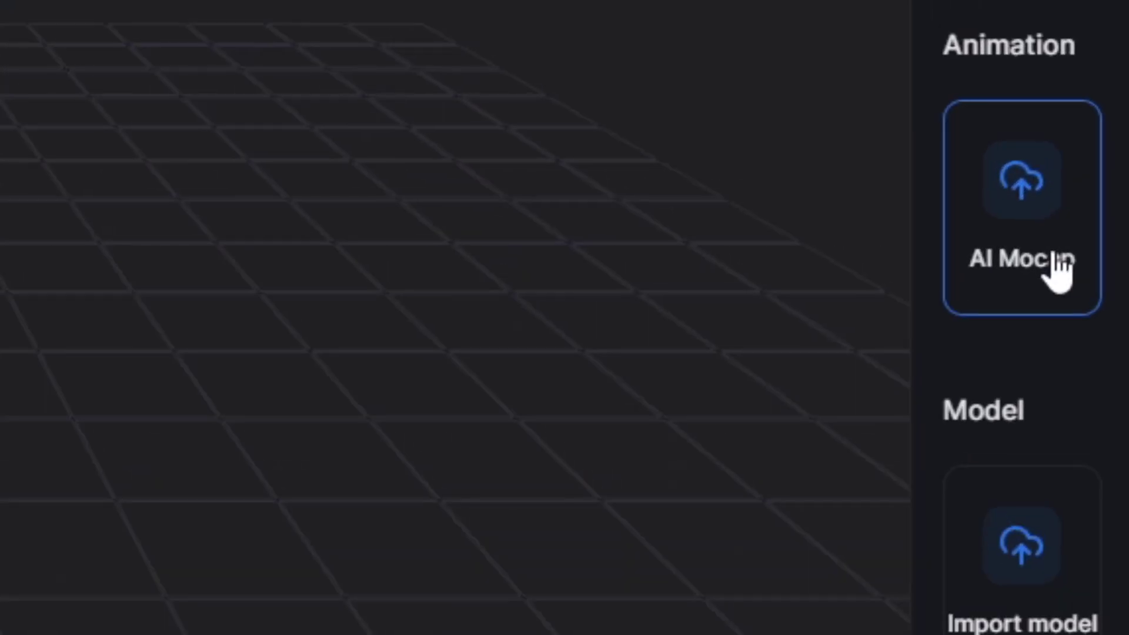
left_click(1095, 167)
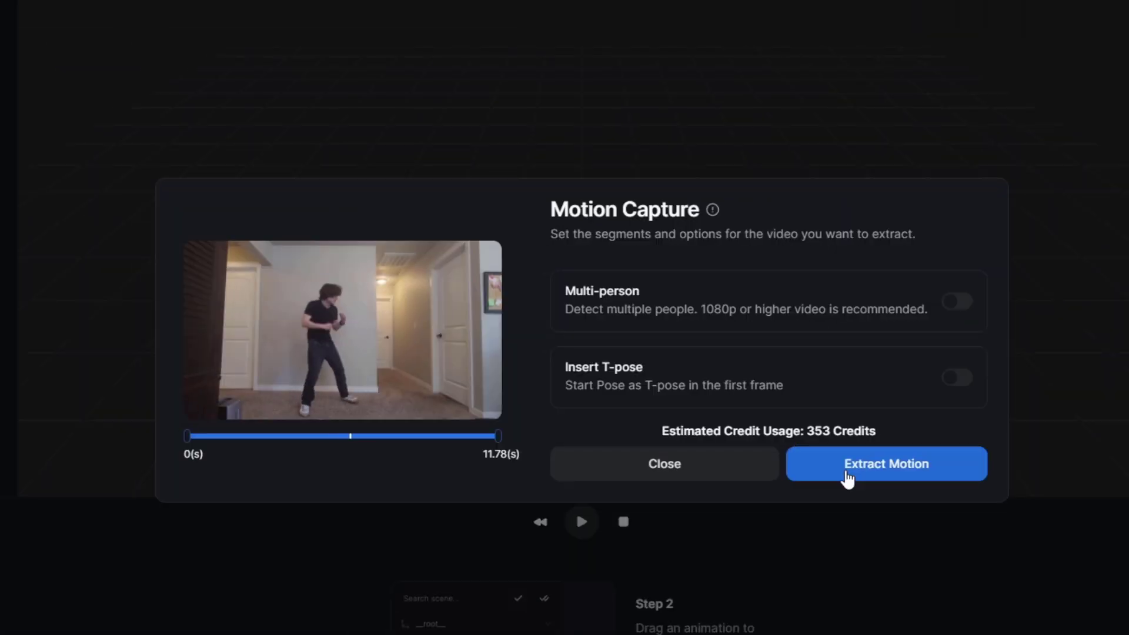
left_click(847, 478)
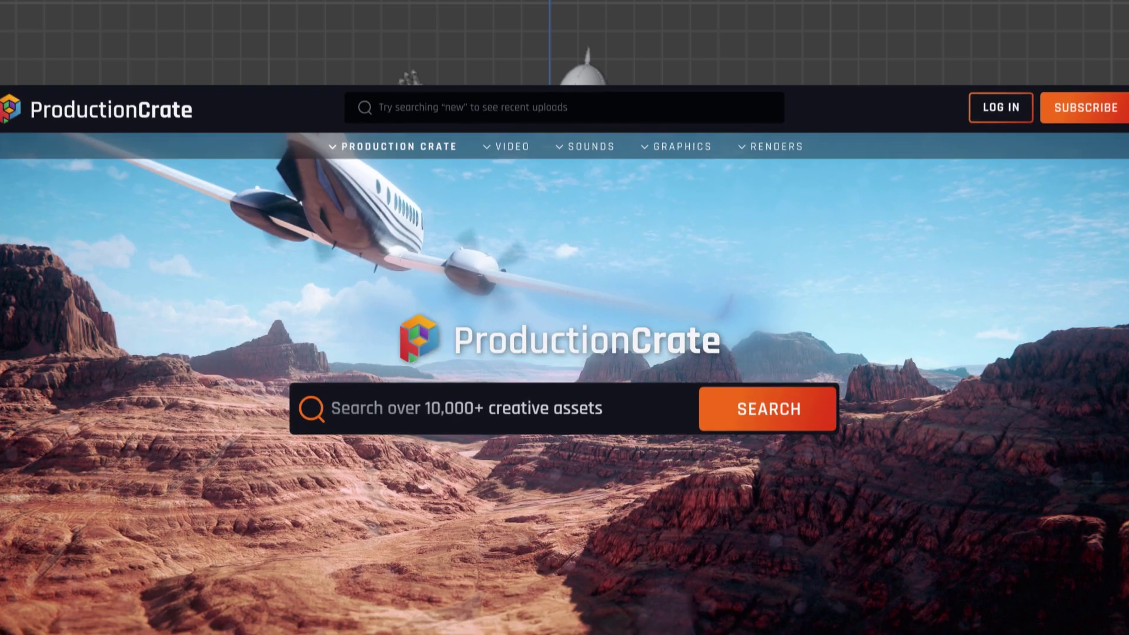
Step: Search ProductionCrate for '3D Character' assets
type("3D Character")
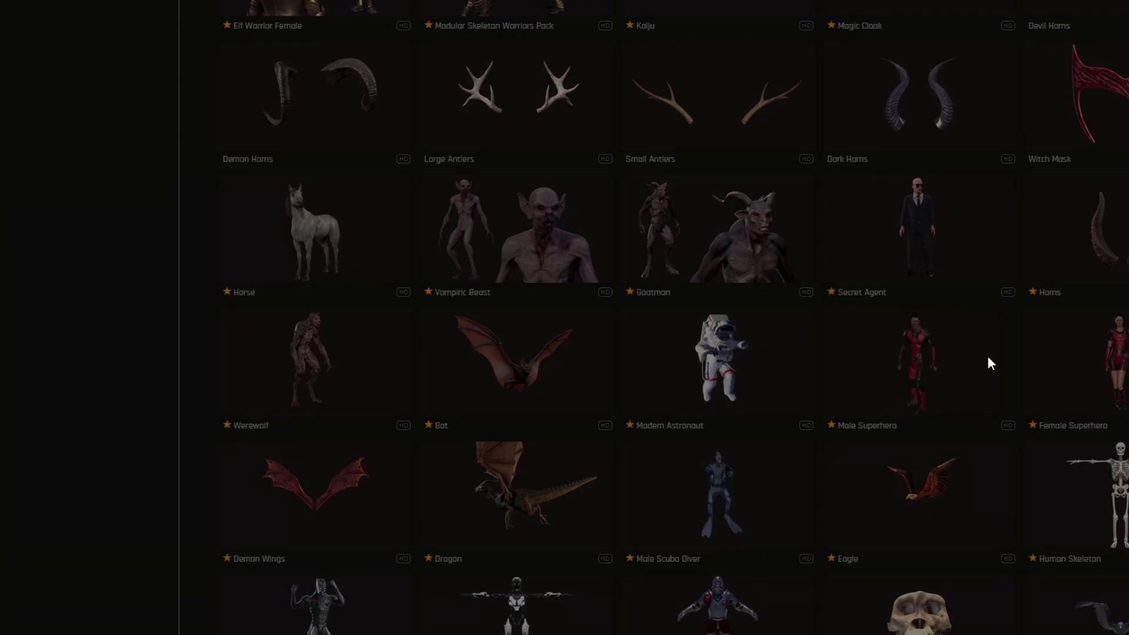
left_click(988, 359)
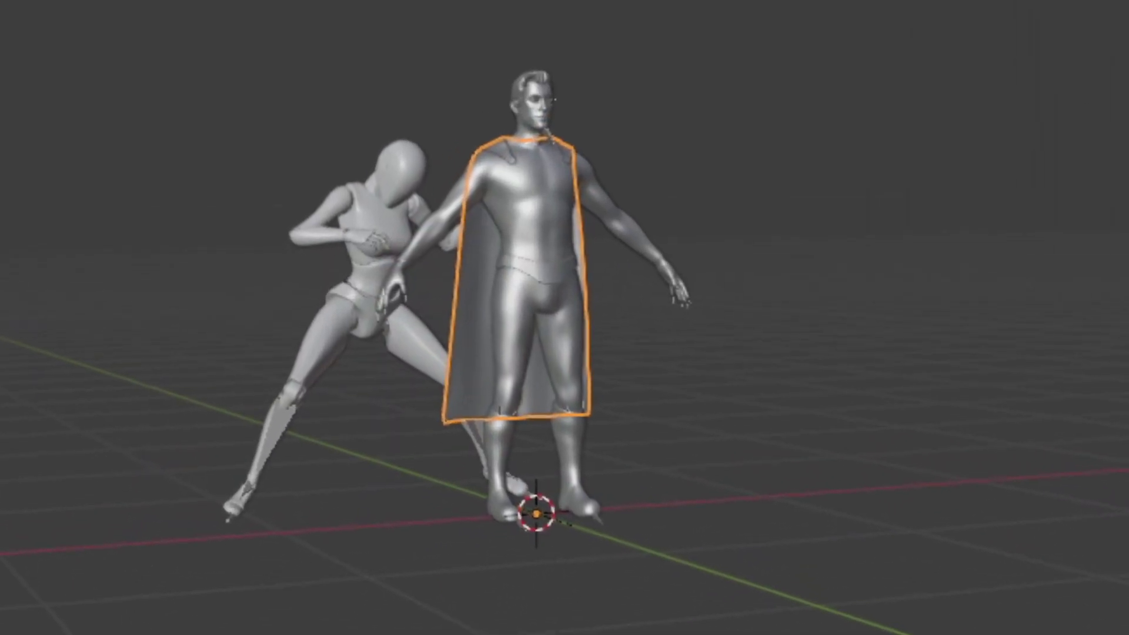
Step: Select the whole Hero_Male superhero character standing beside the mannequin
middle_click_drag(788, 159, 744, 183)
left_click(514, 130)
left_click(538, 184, "shift")
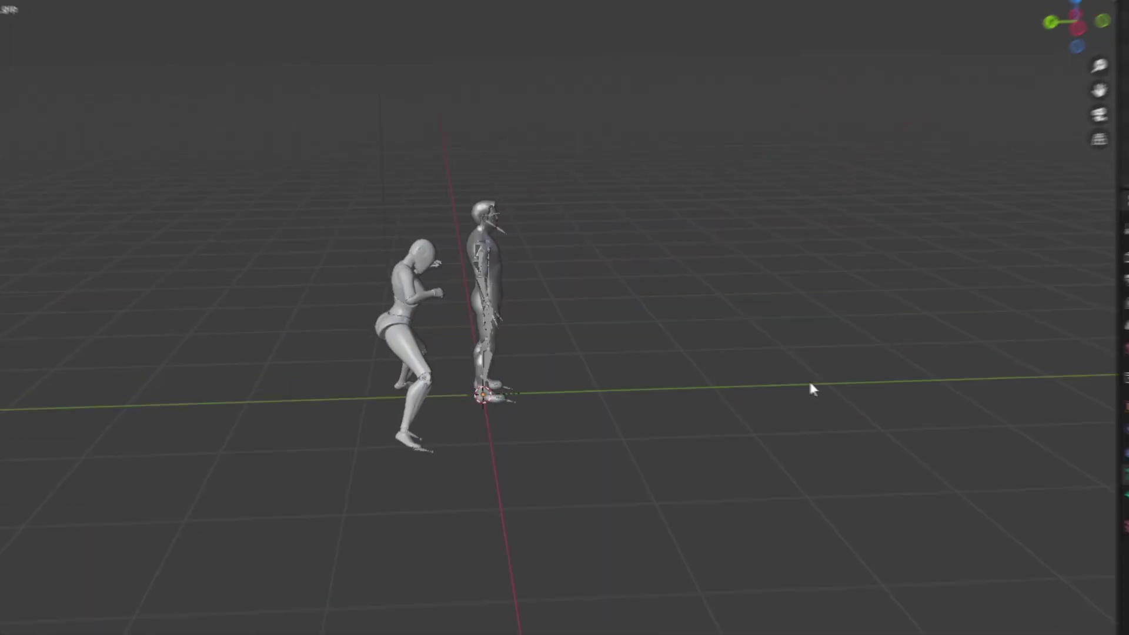
middle_click_drag(561, 276, 311, 274)
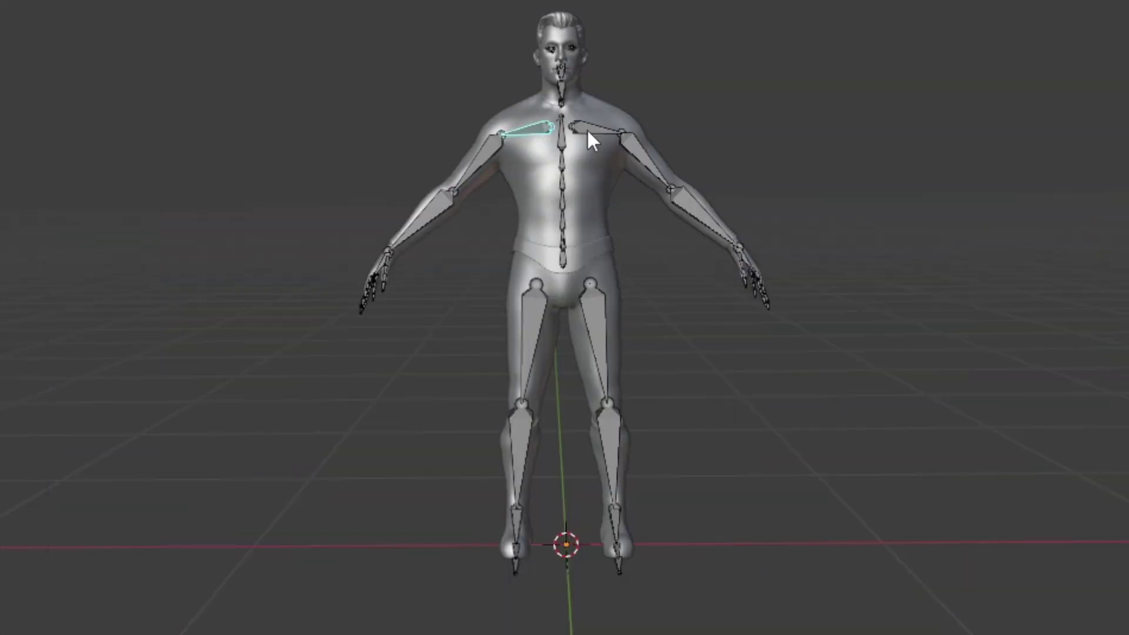
Step: Rotate the right clavicle to raise the arm into a T-pose
key("r")
left_click(529, 138)
left_click(621, 125)
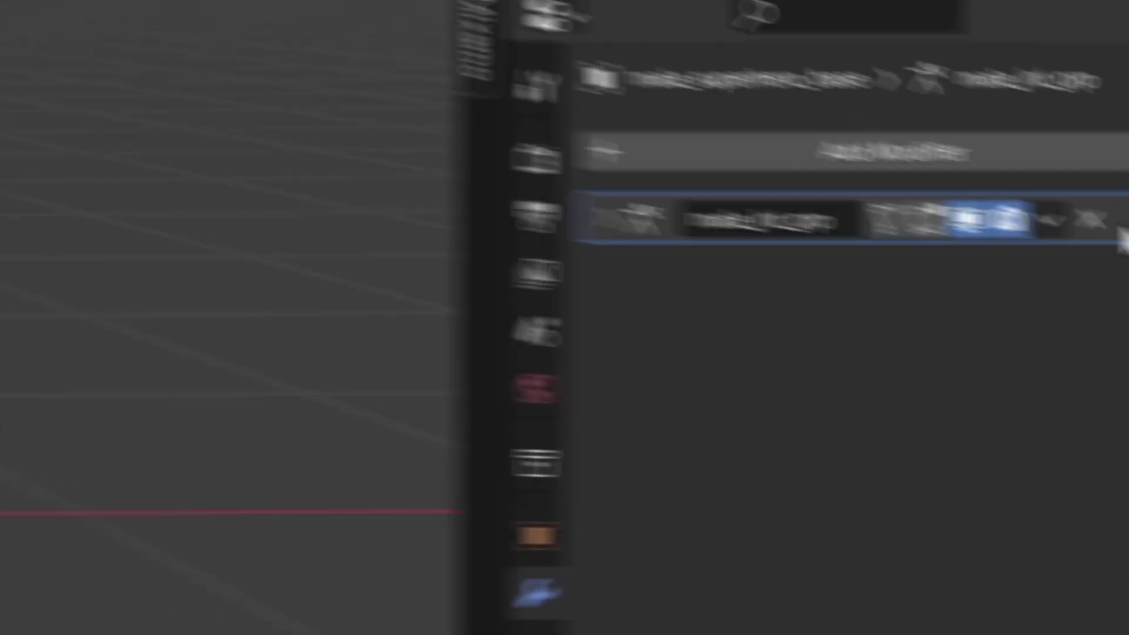
Step: Add an Armature modifier to the body and apply the male_jnt_grp modifier
left_click(957, 199)
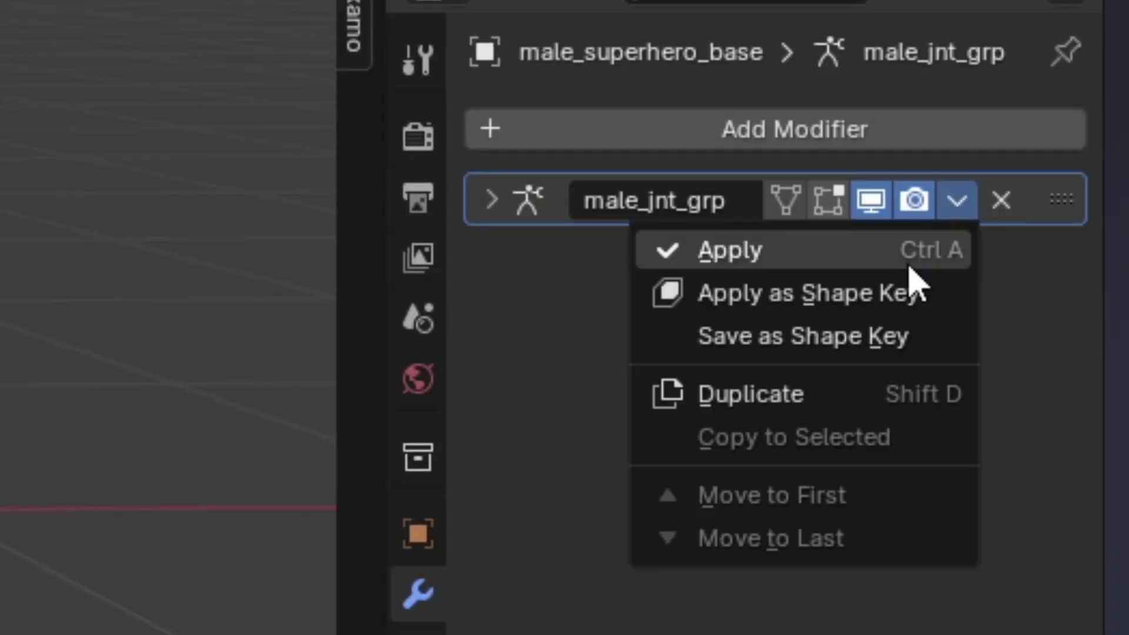
left_click(882, 385)
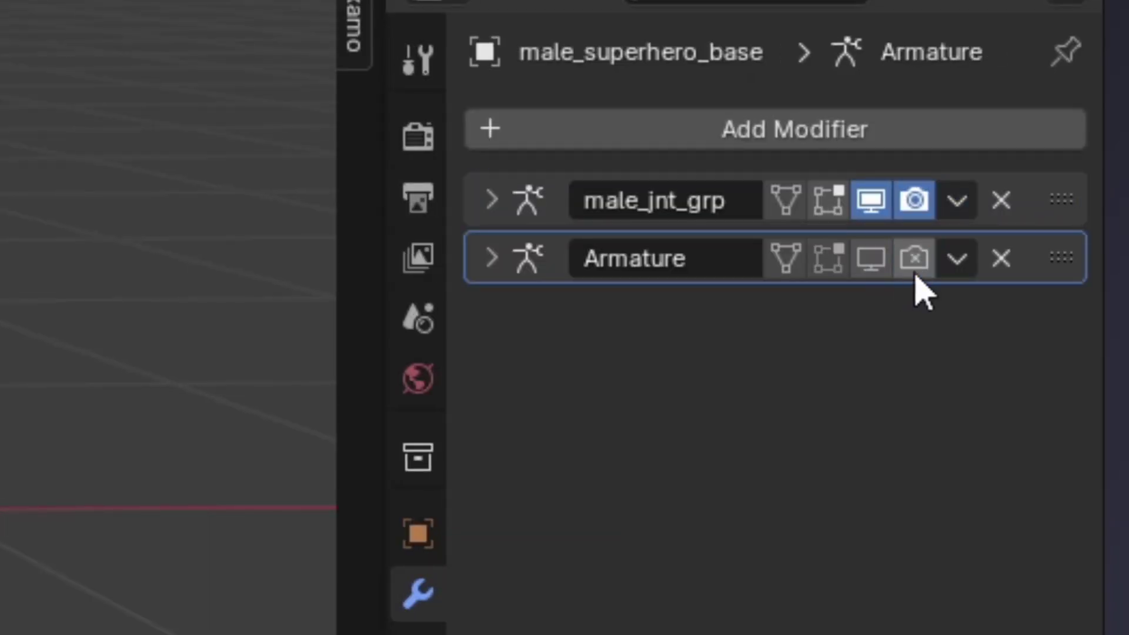
left_click(957, 202)
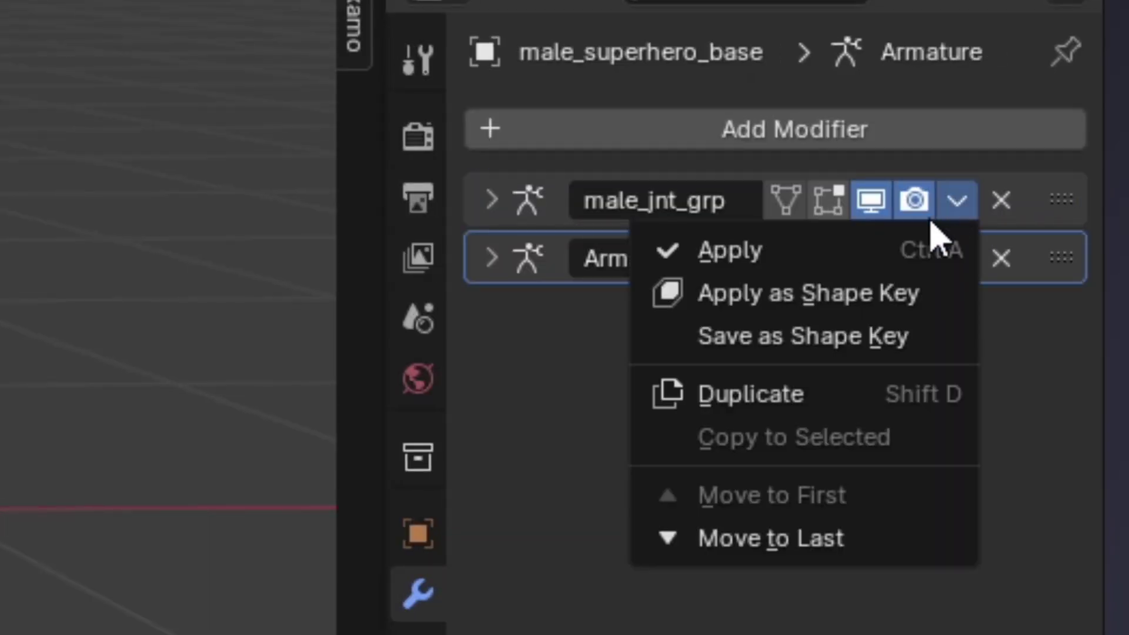
left_click(913, 276)
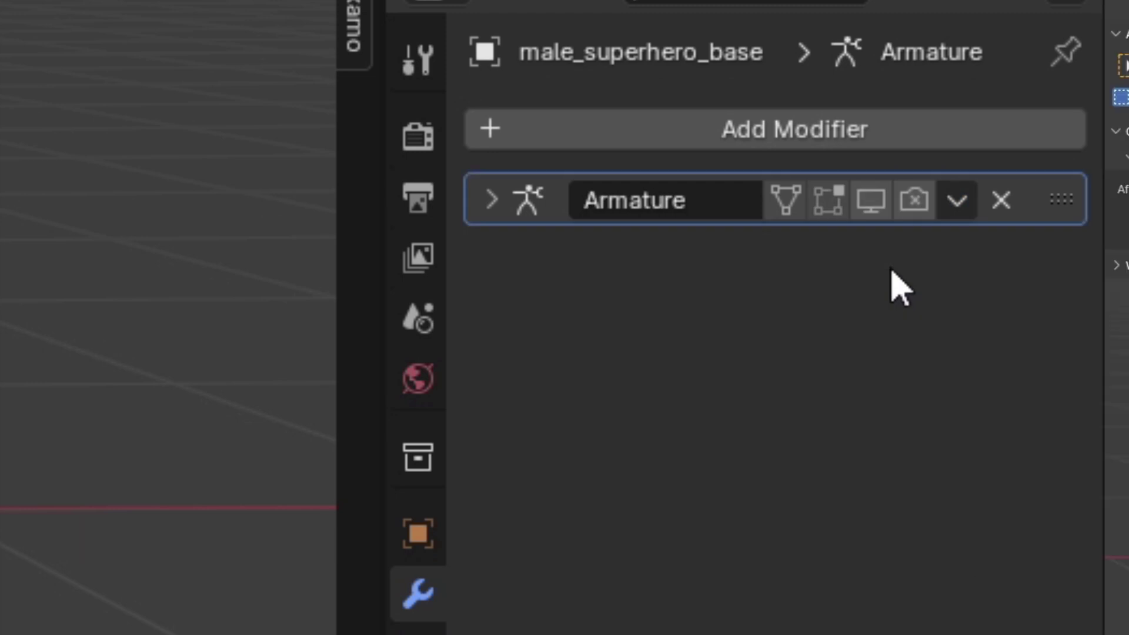
left_click(914, 200)
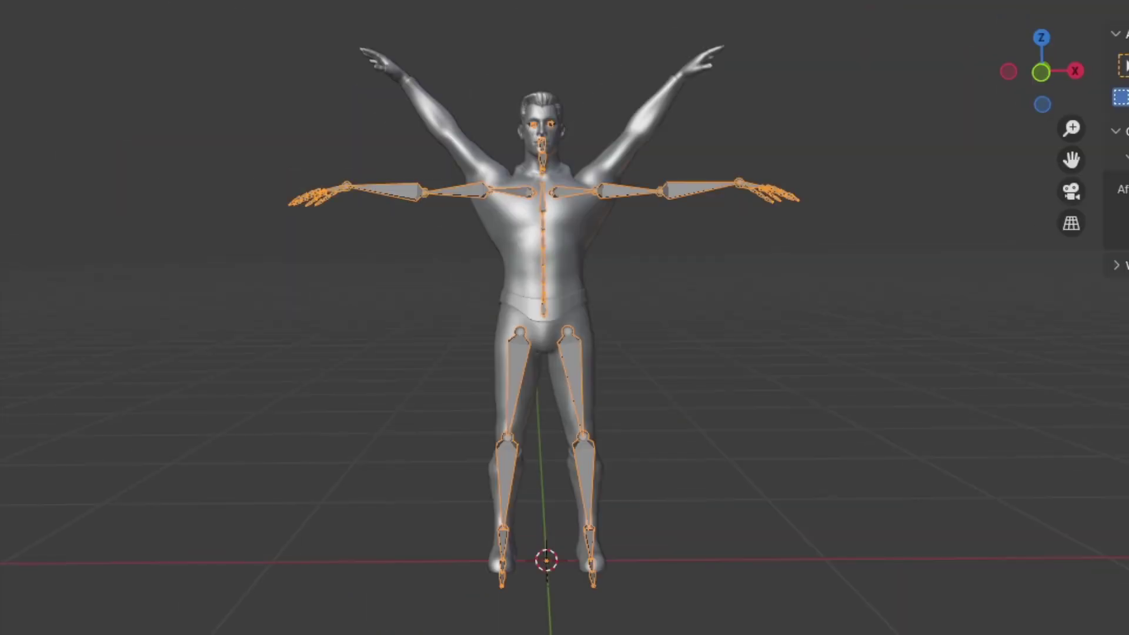
Step: Apply the T-pose as the rest pose and return to Object Mode
left_click(250, 41)
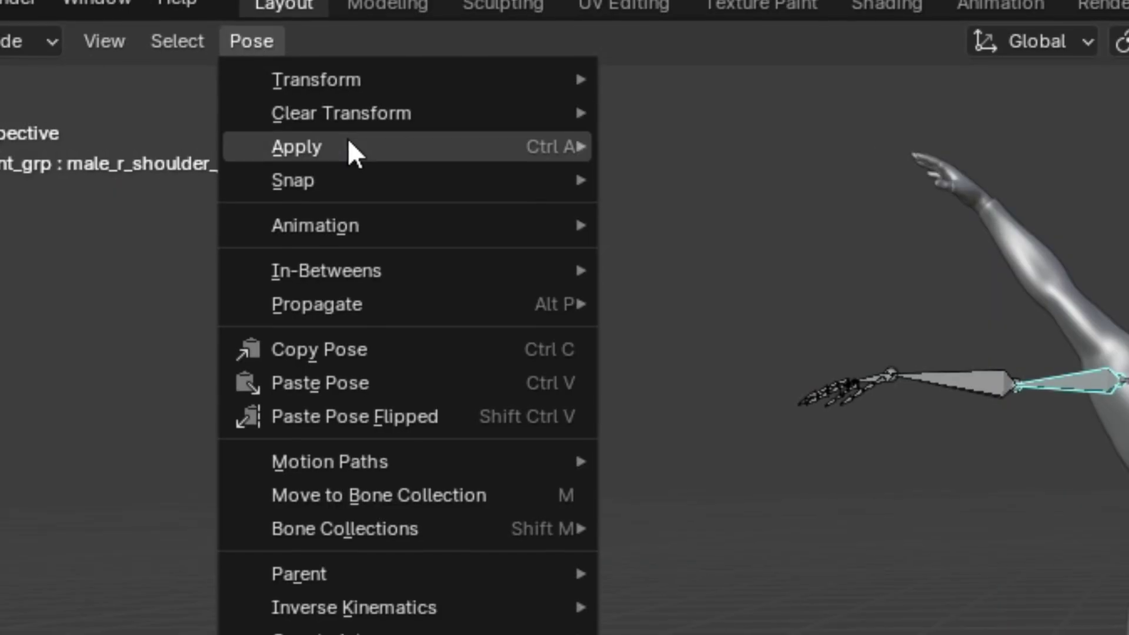
mouse_move(349, 147)
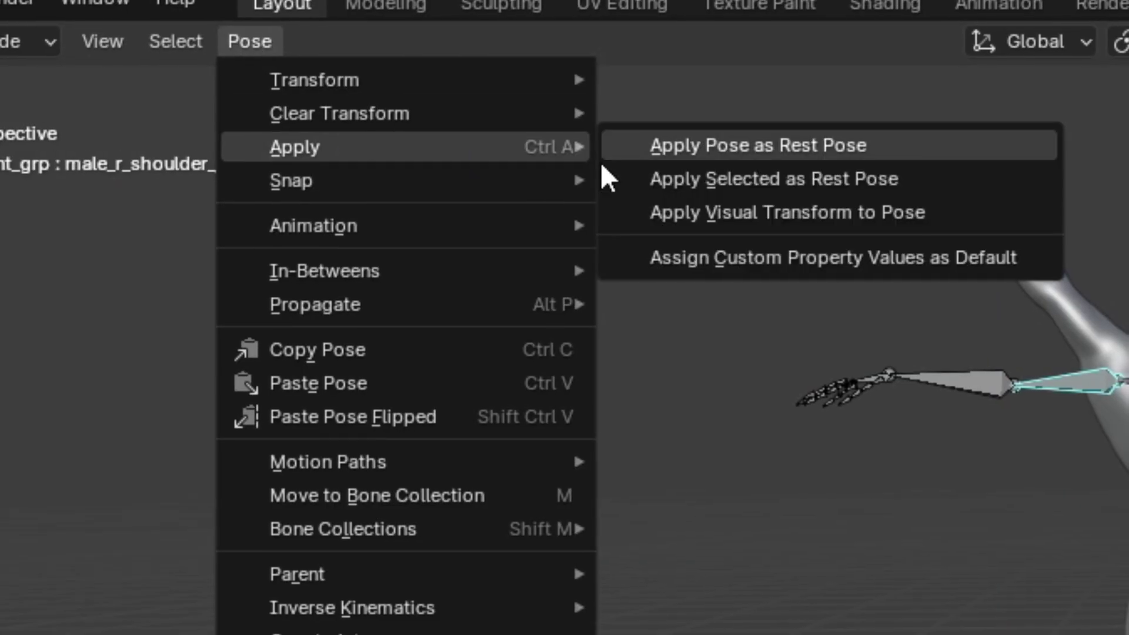
left_click(667, 159)
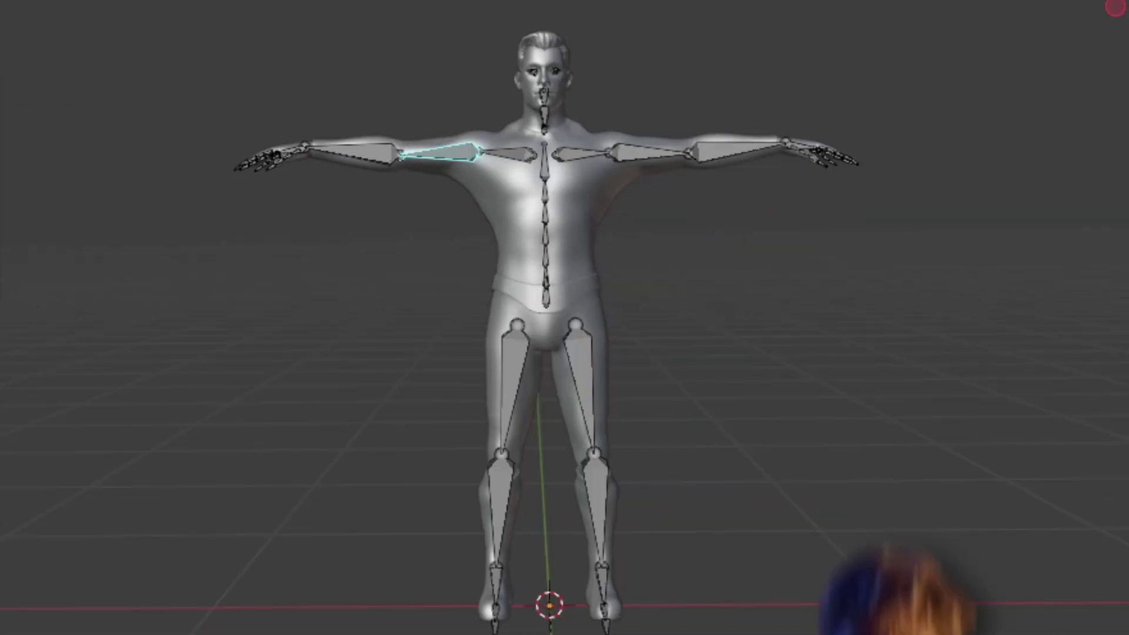
key("ctrl+Tab")
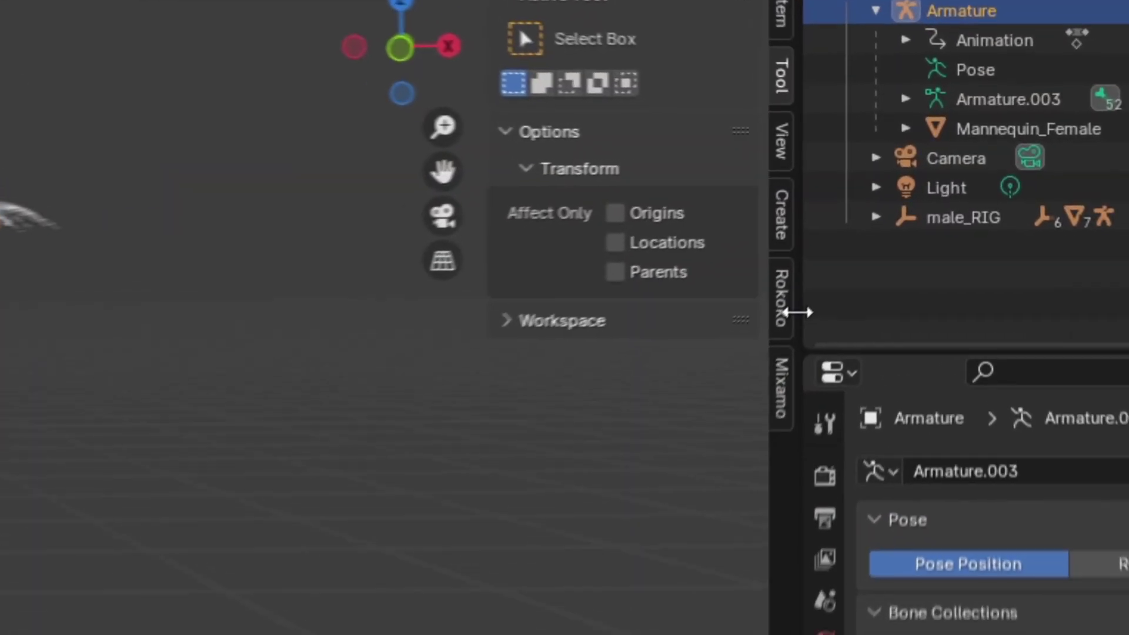
Step: In the Rokoko retargeting panel, set Source to Armature and Target to male_jnt_grp
left_click(879, 219)
left_click(520, 556)
scroll(643, 556, "down", 5)
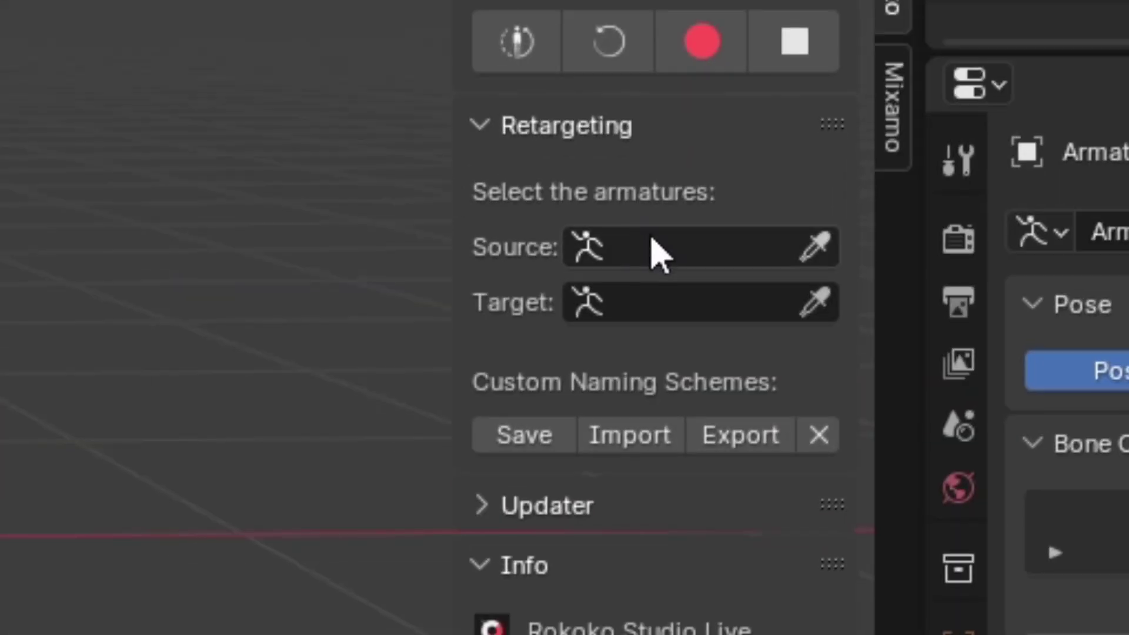
left_click(614, 506)
left_click(789, 311)
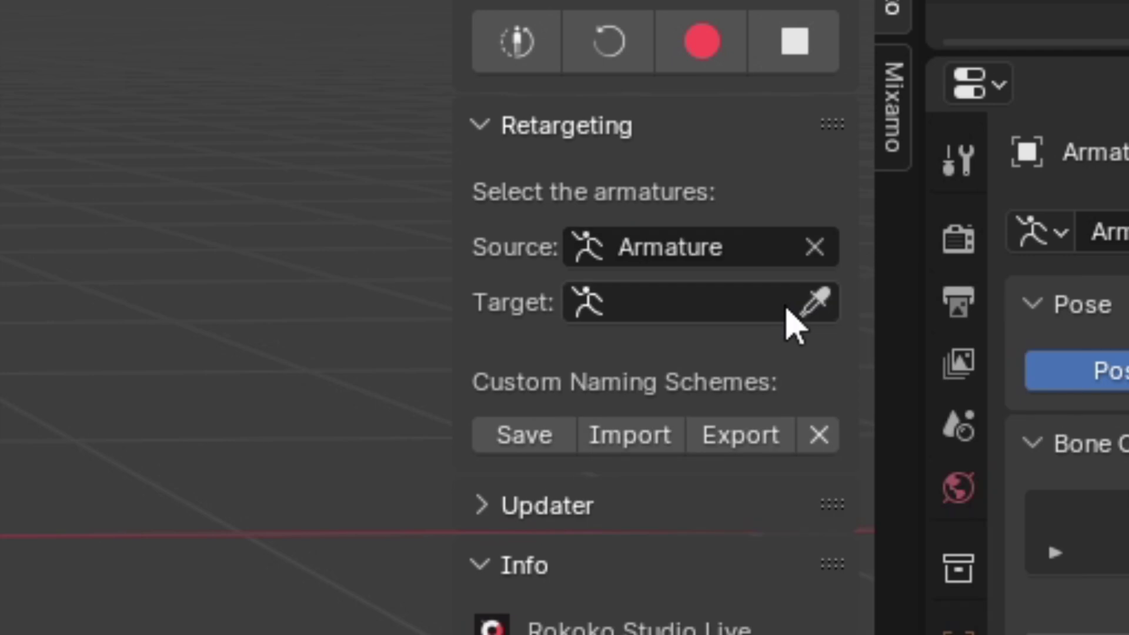
left_click(752, 294)
left_click(711, 382)
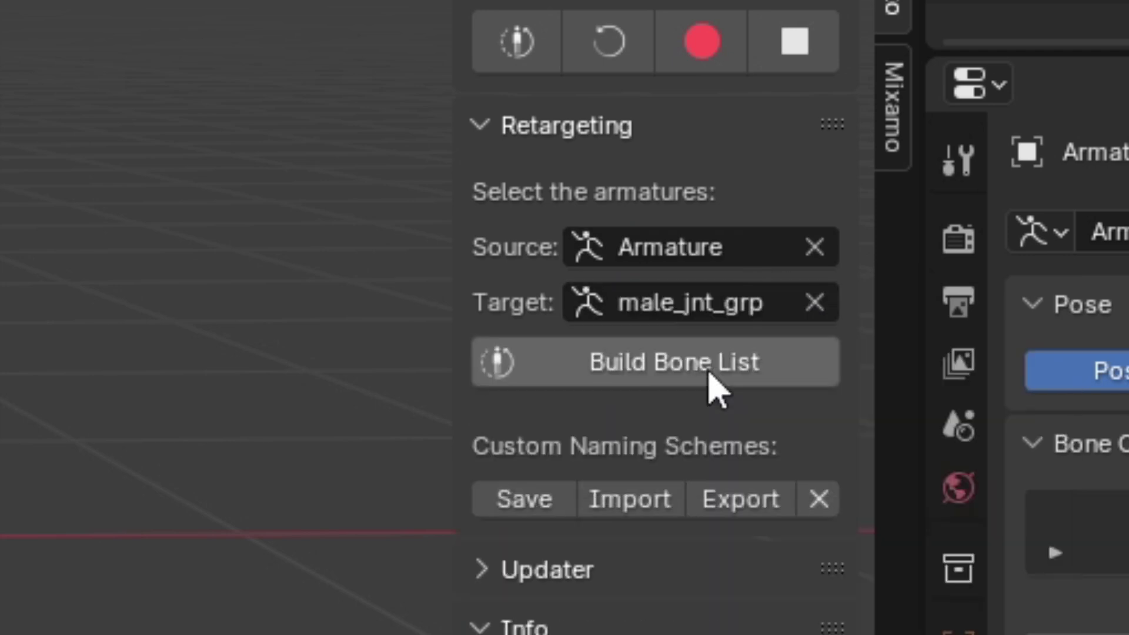
Step: Build the bone list, map neck_JNT to male_c_neck_0, and retarget the animation
left_click(710, 374)
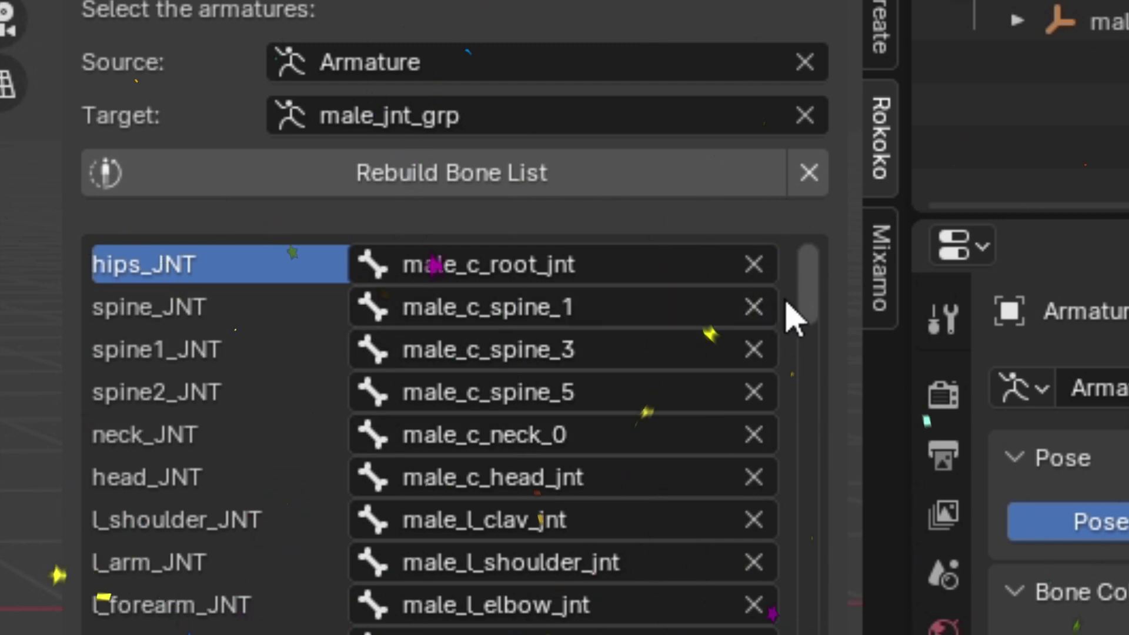
left_click_drag(806, 321, 773, 303)
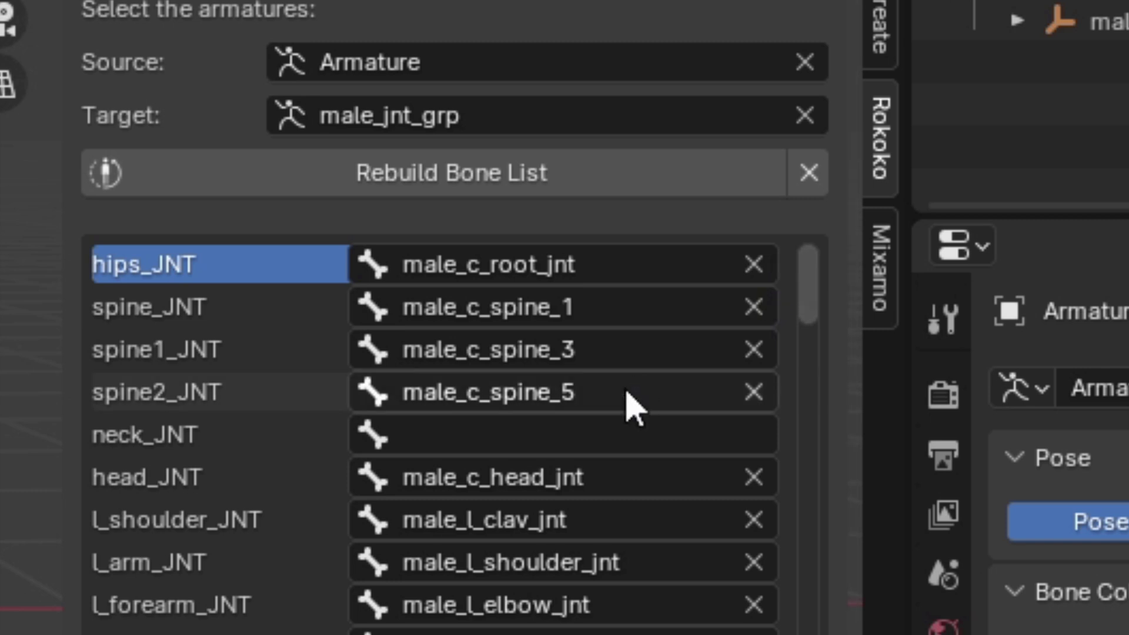
left_click(598, 438)
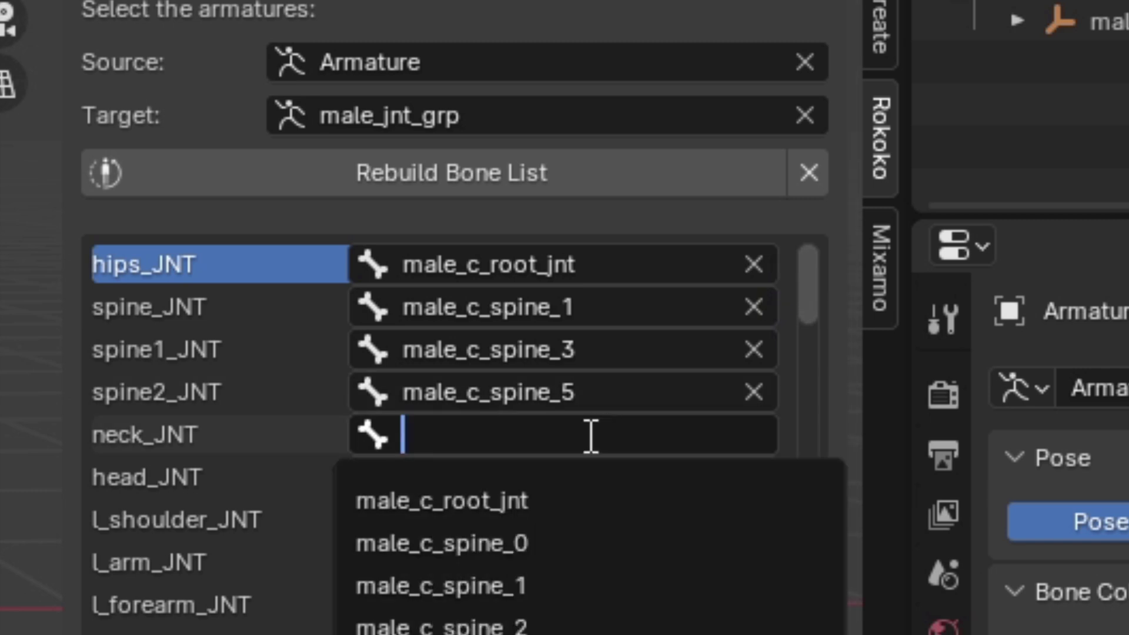
type("ne")
left_click(574, 500)
scroll(734, 38, "down", 5)
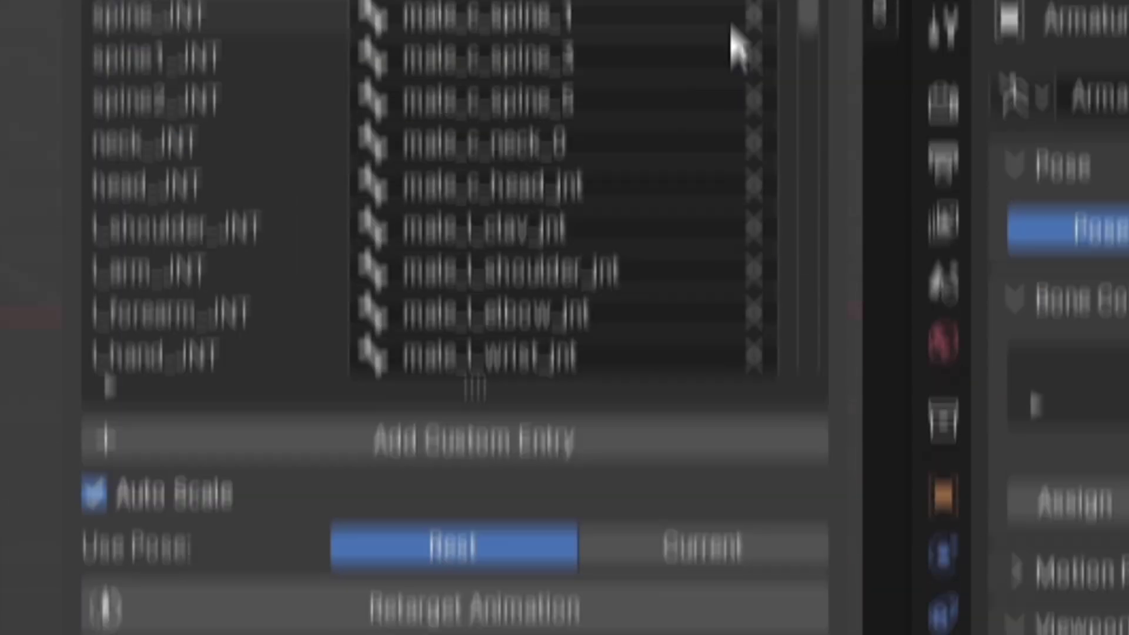
left_click(365, 529)
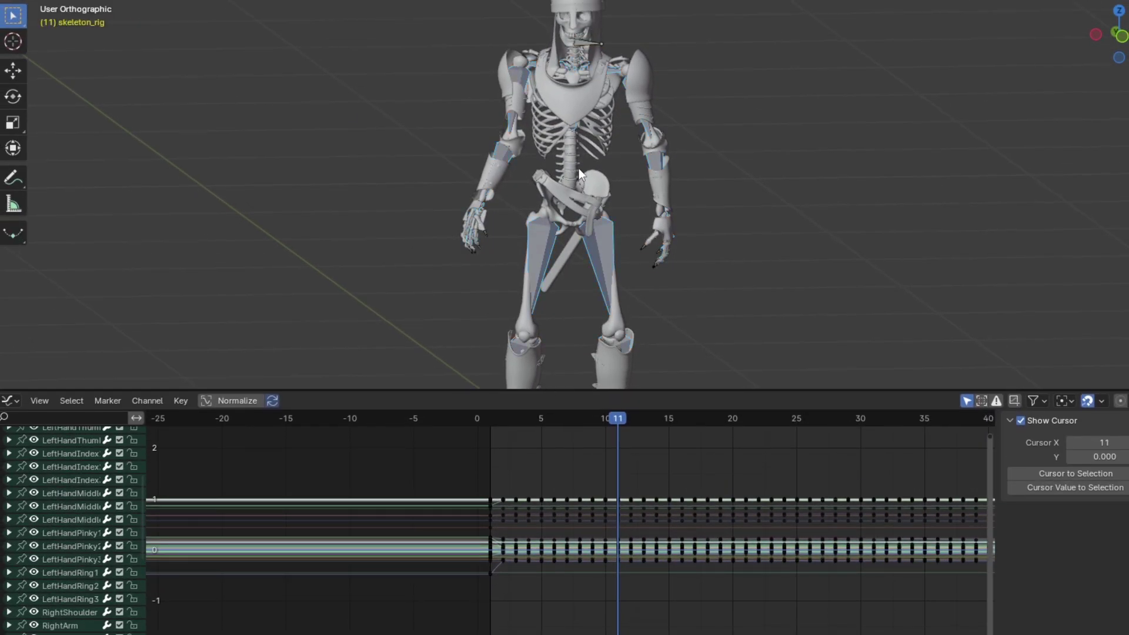
Step: Select the Spine1 bone, frame its curves, and apply Smooth (Gaussian) to the keys
left_click(575, 133)
key("Home")
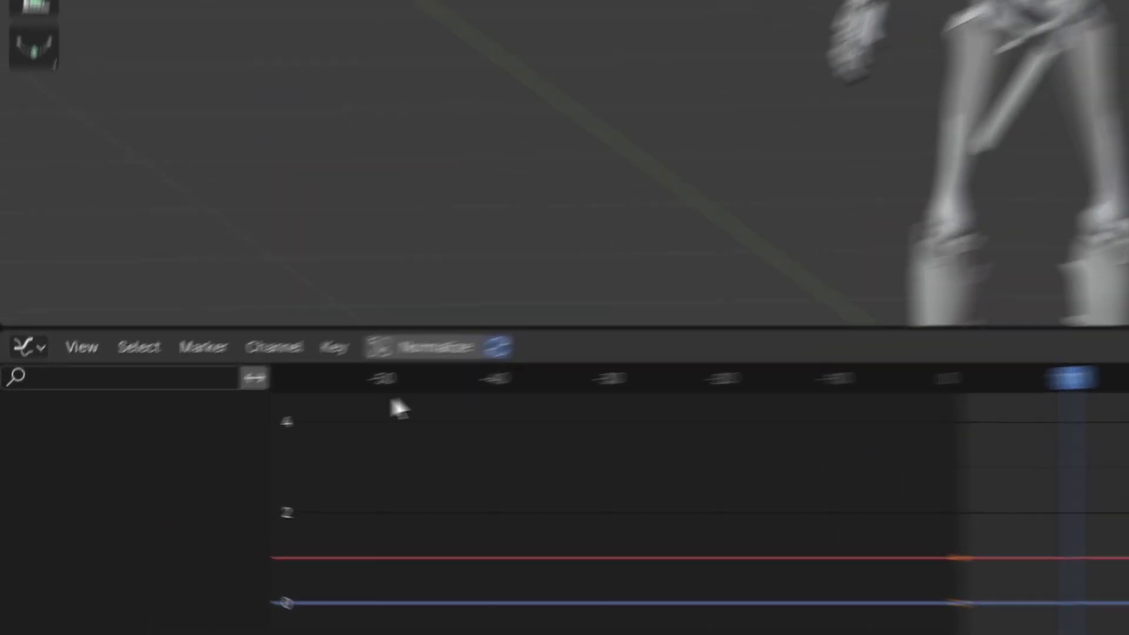
left_click(334, 347)
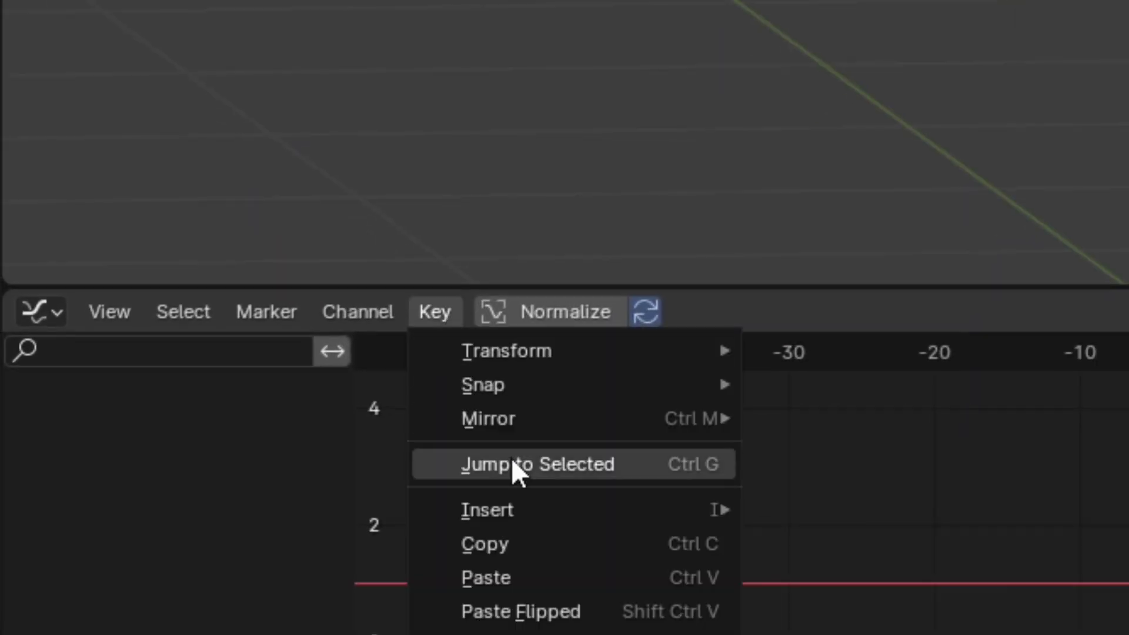
mouse_move(419, 602)
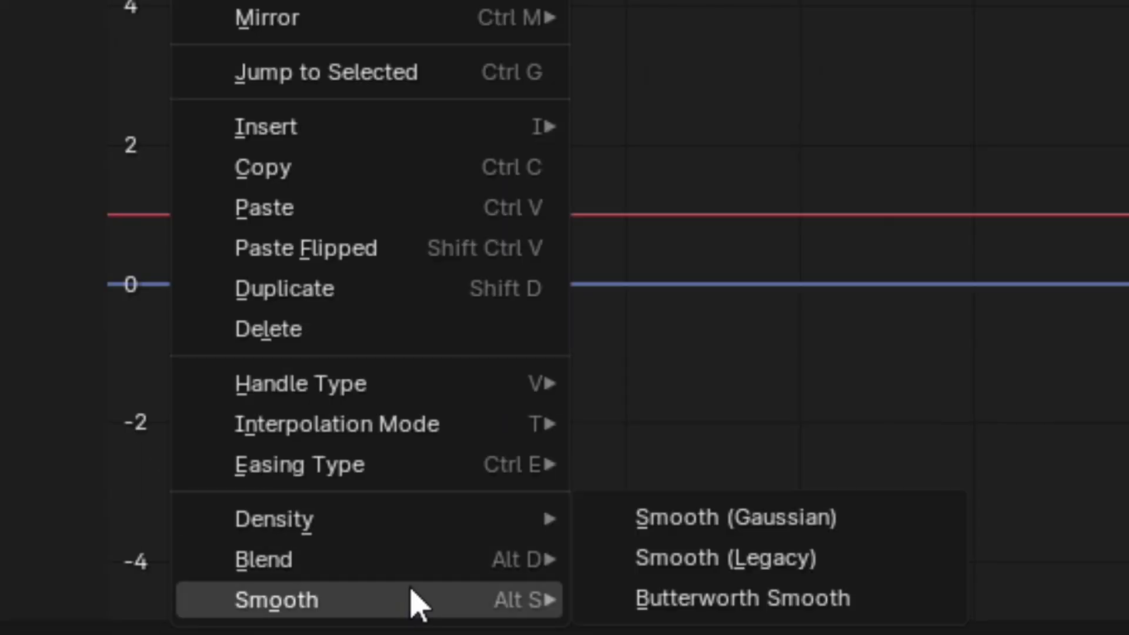
left_click(694, 520)
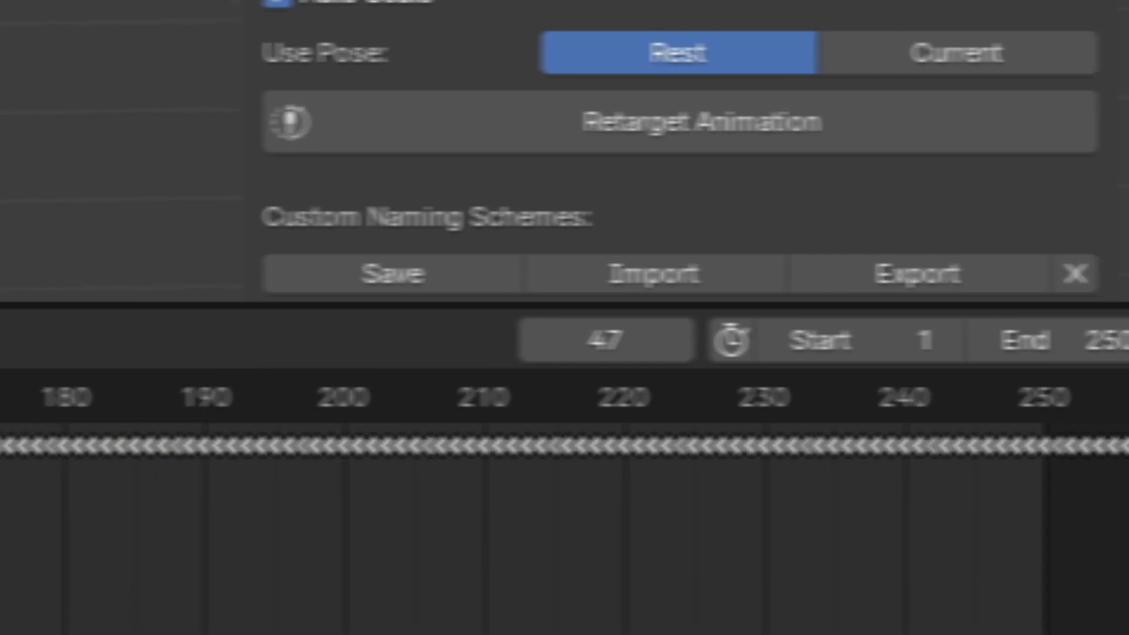
Step: In the Nonlinear Animation editor, push the retargeted action into an NLA strip and view its Blending options
left_click(17, 168)
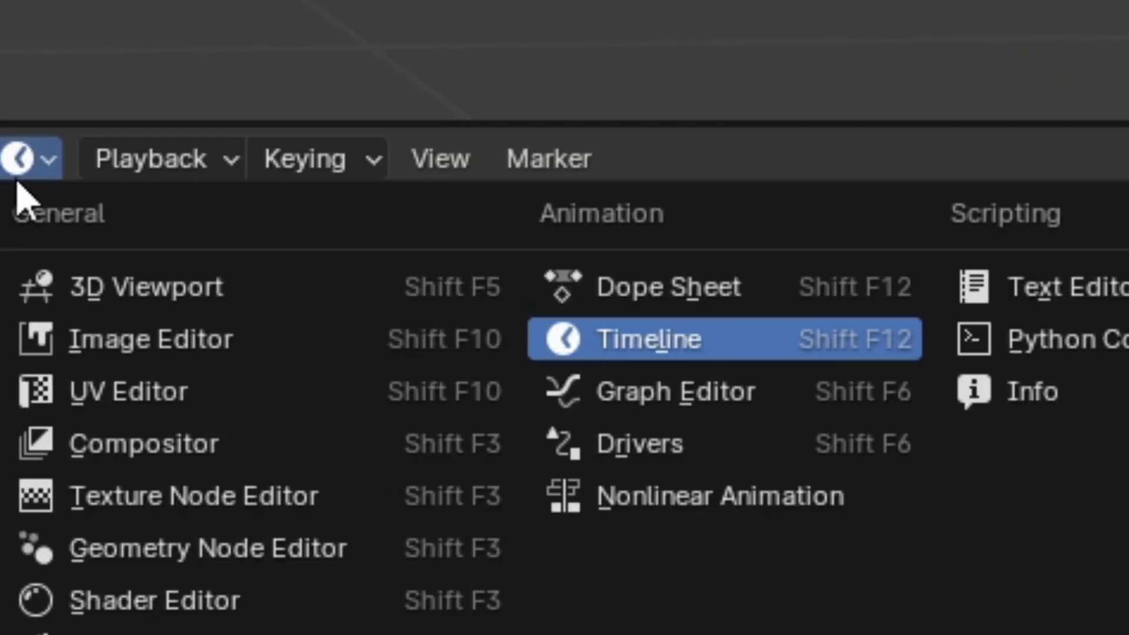
left_click(630, 517)
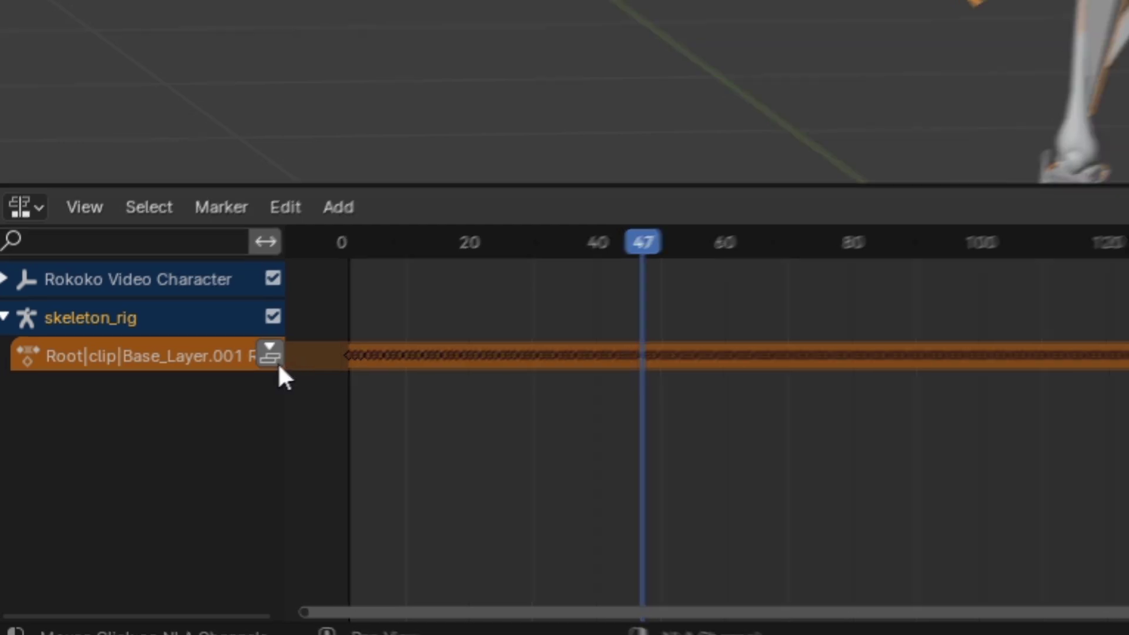
left_click(279, 364)
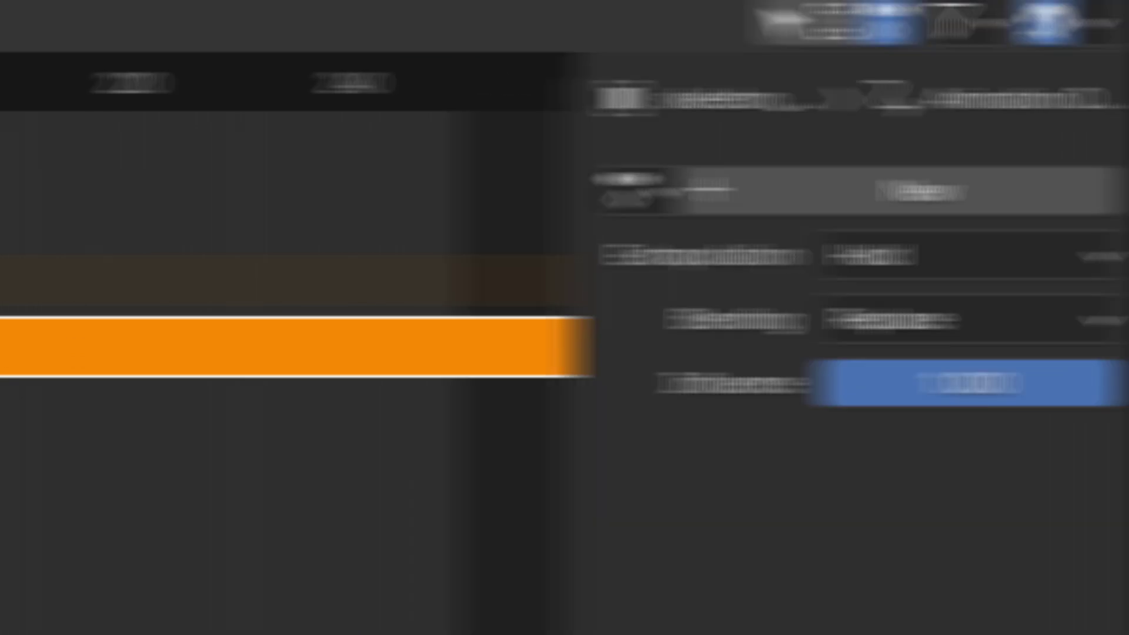
left_click(713, 329)
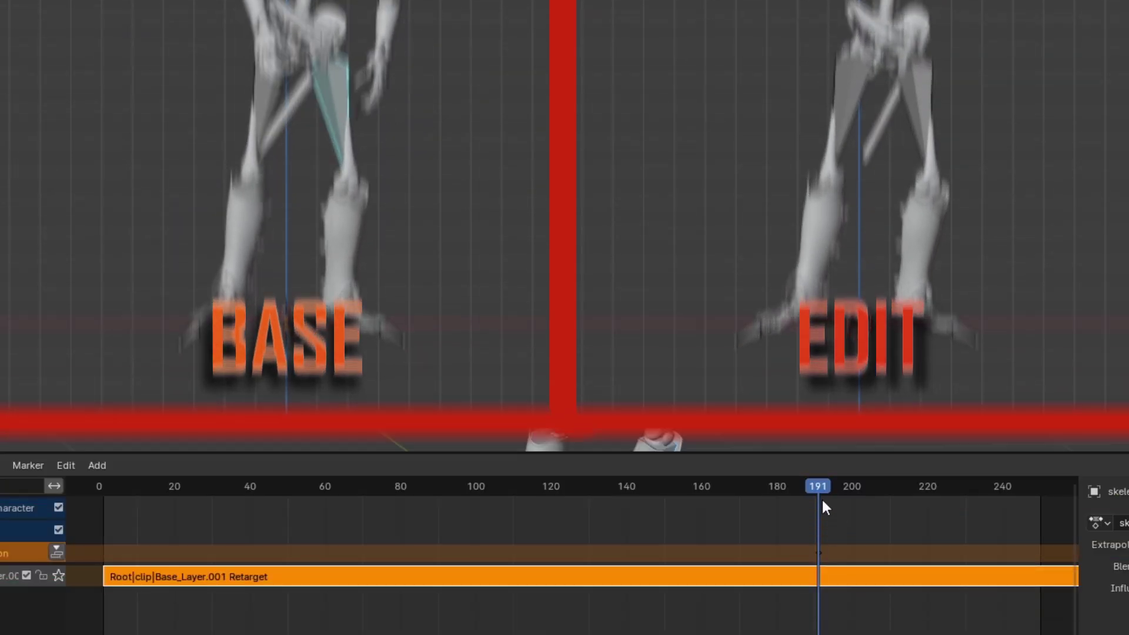
Step: Go to frame 210, orbit around the skeleton to inspect its pose, then scrub back to check it
left_click_drag(821, 498, 889, 485)
middle_click_drag(665, 150, 642, 229)
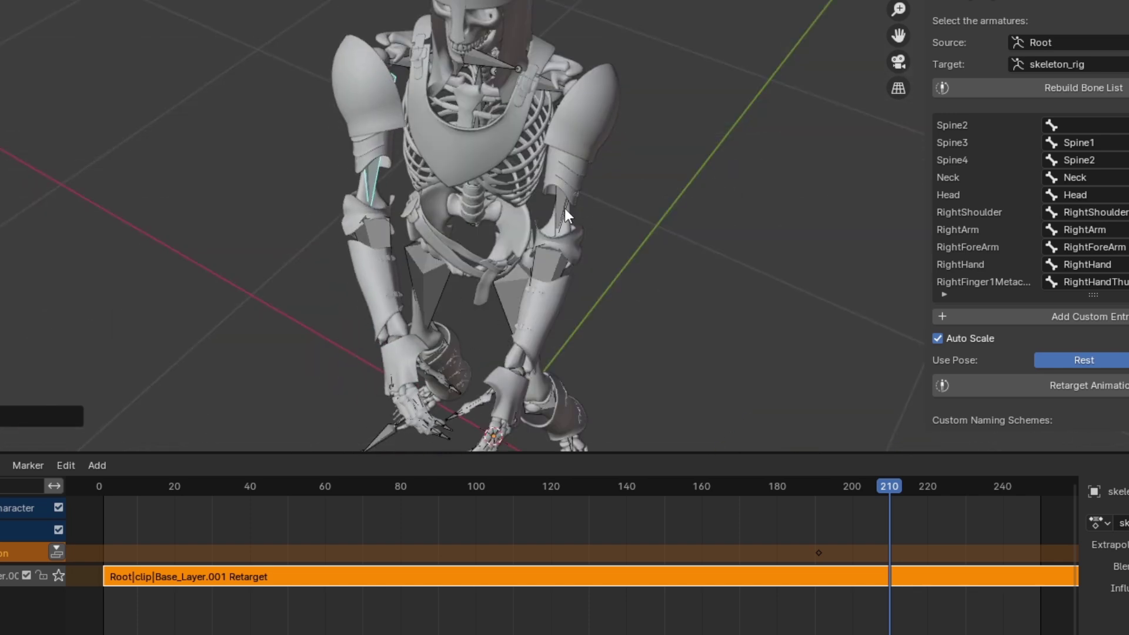
middle_click_drag(565, 208, 396, 147)
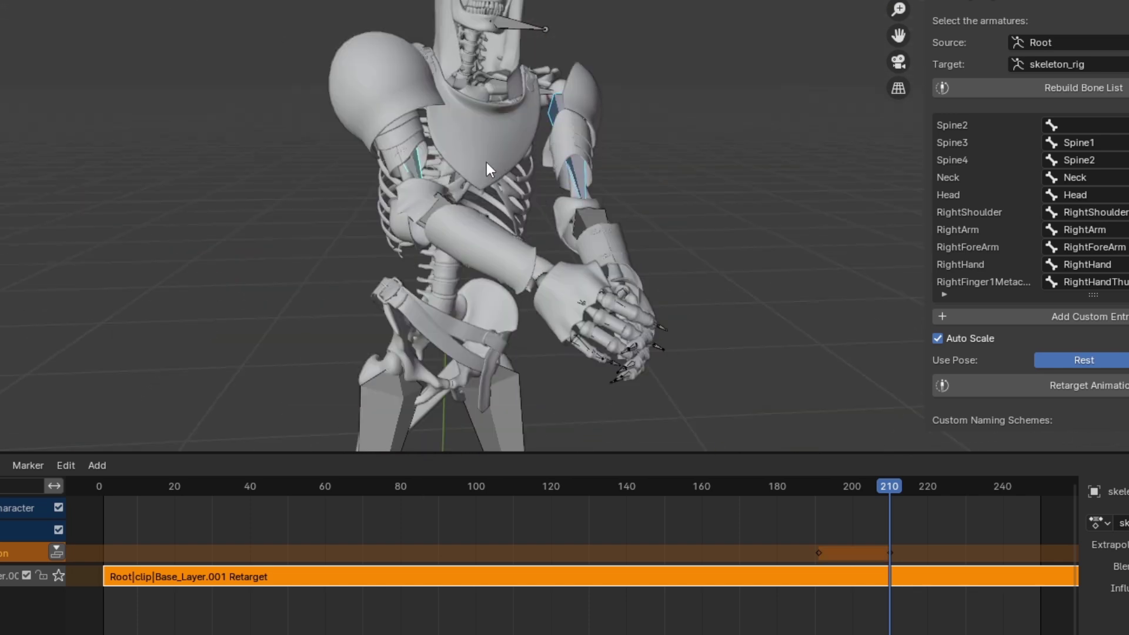
mouse_move(889, 485)
left_mouse_down()
mouse_move(848, 485)
mouse_move(889, 486)
left_mouse_up()
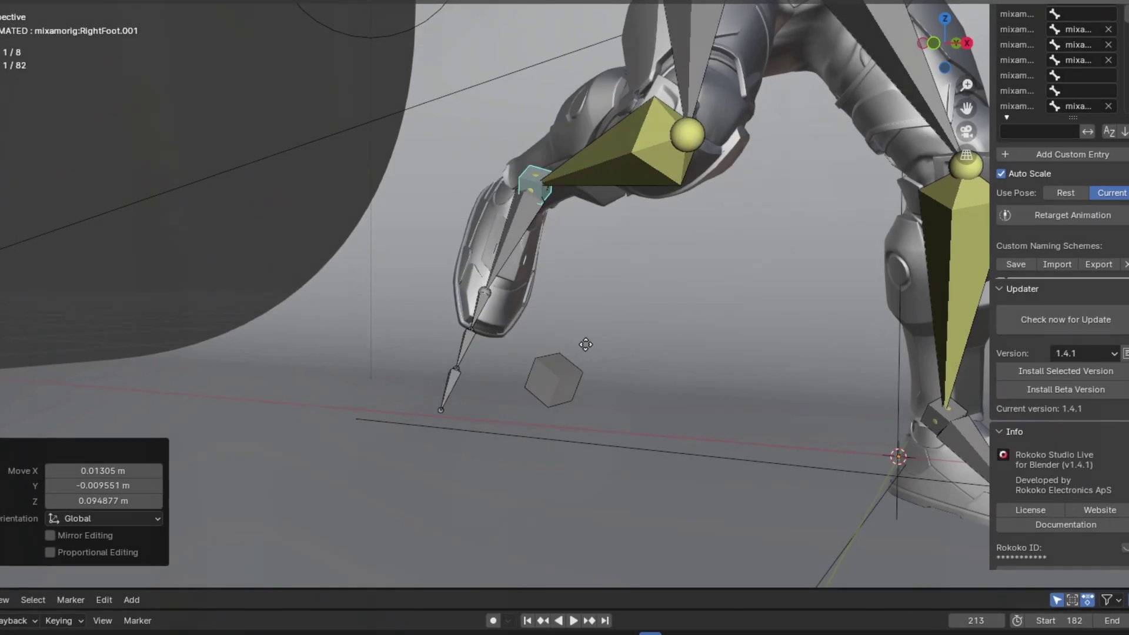
Step: Pull the right foot IK control down and to the left so the leg follows
left_click_drag(615, 253, 522, 358)
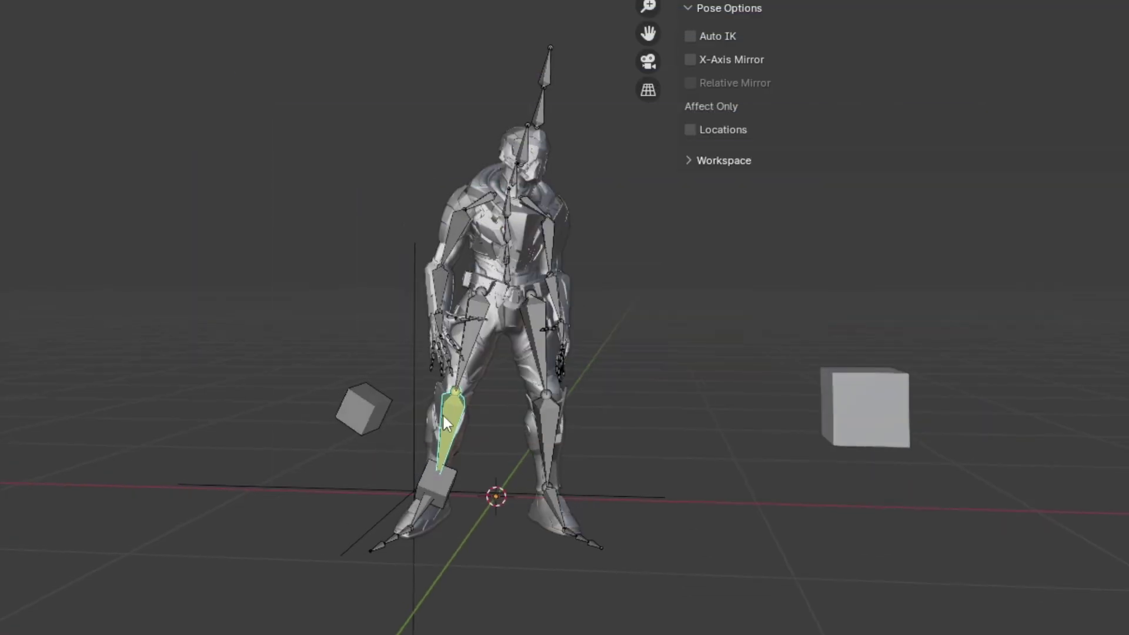
Step: Orbit the viewport to a side view of the armored character
mouse_move(442, 412)
middle_mouse_down()
mouse_move(542, 414)
mouse_move(436, 406)
middle_mouse_up()
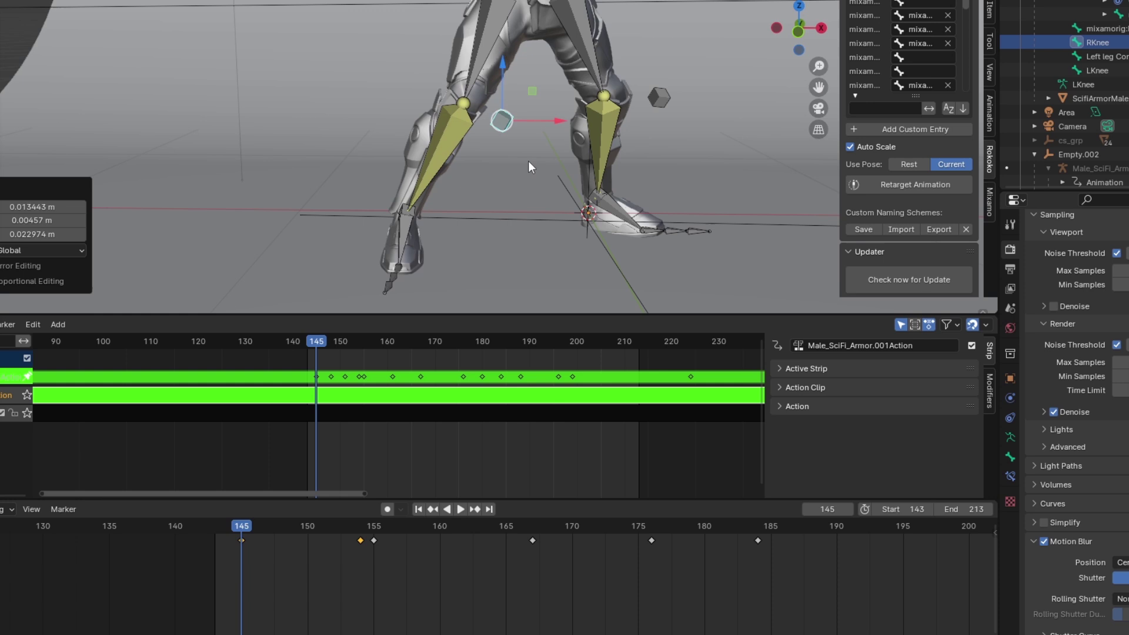
Step: Play the animation to check whether the feet stay planted
key("space")
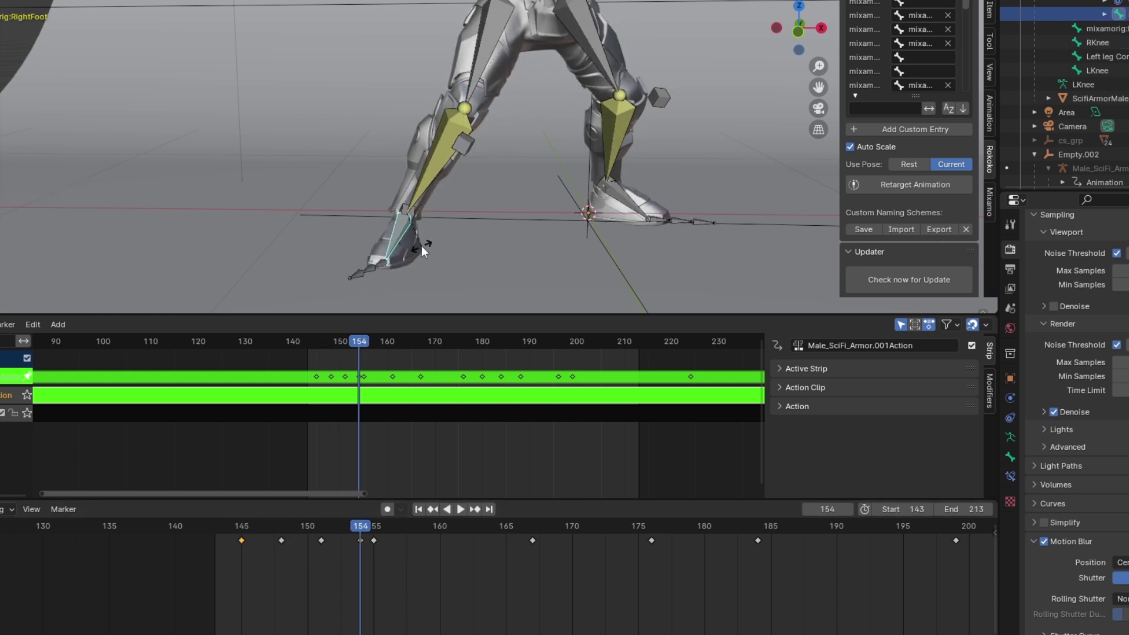